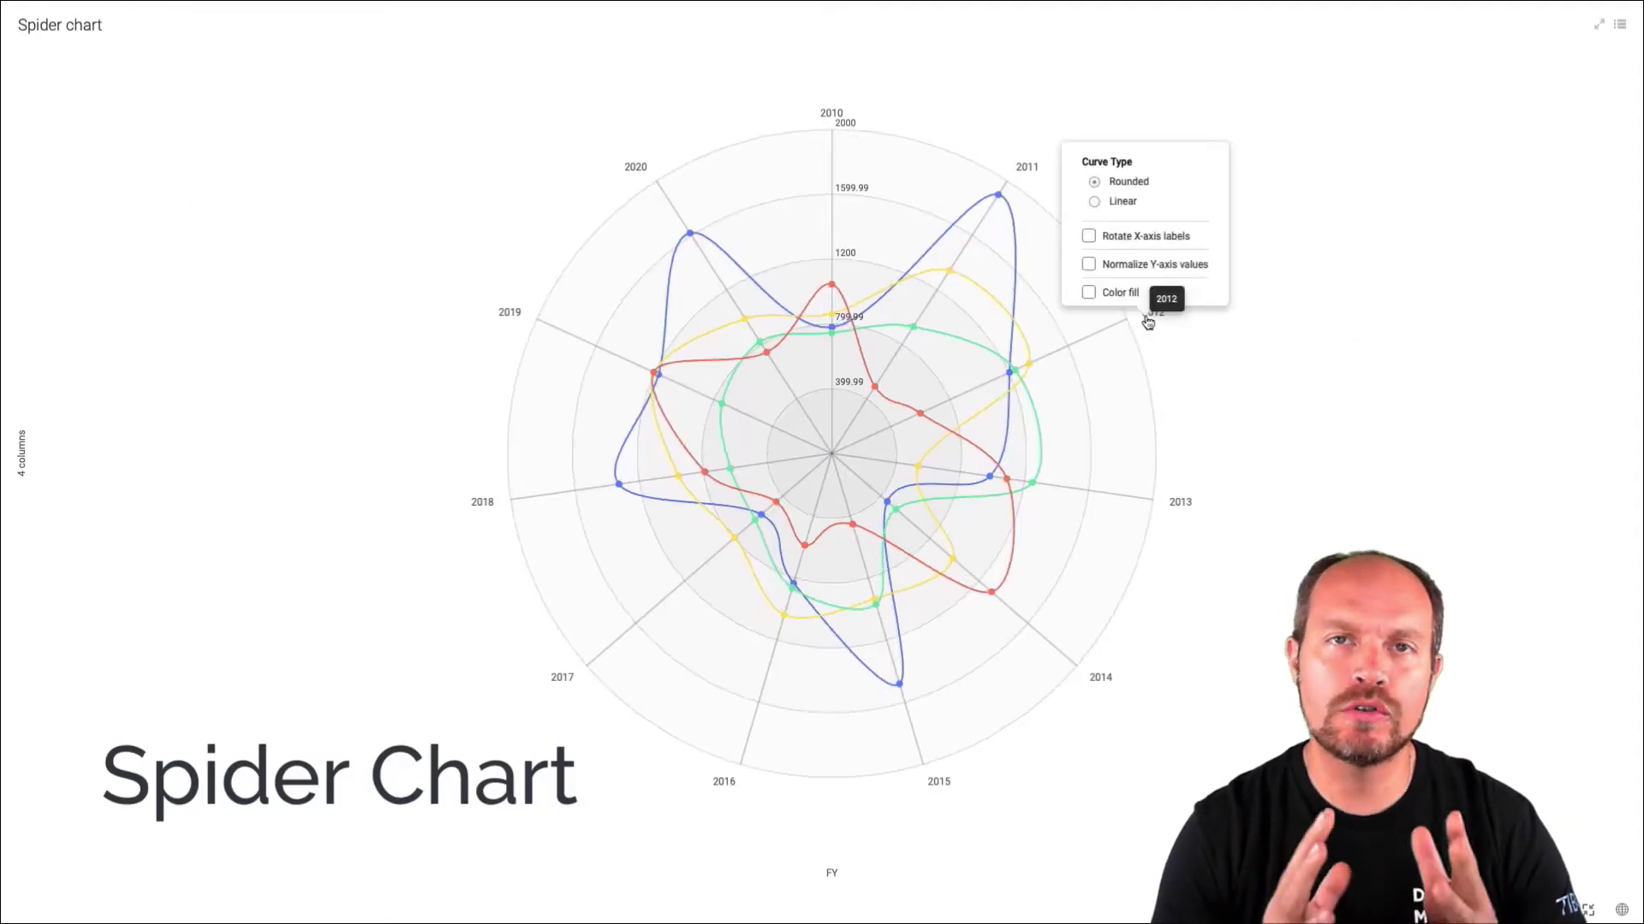
# Smooth the spider chart and mark top teams' bump chart lines, then open Retail Customer Analytics (No TDS)
pyautogui.click(1093, 292)
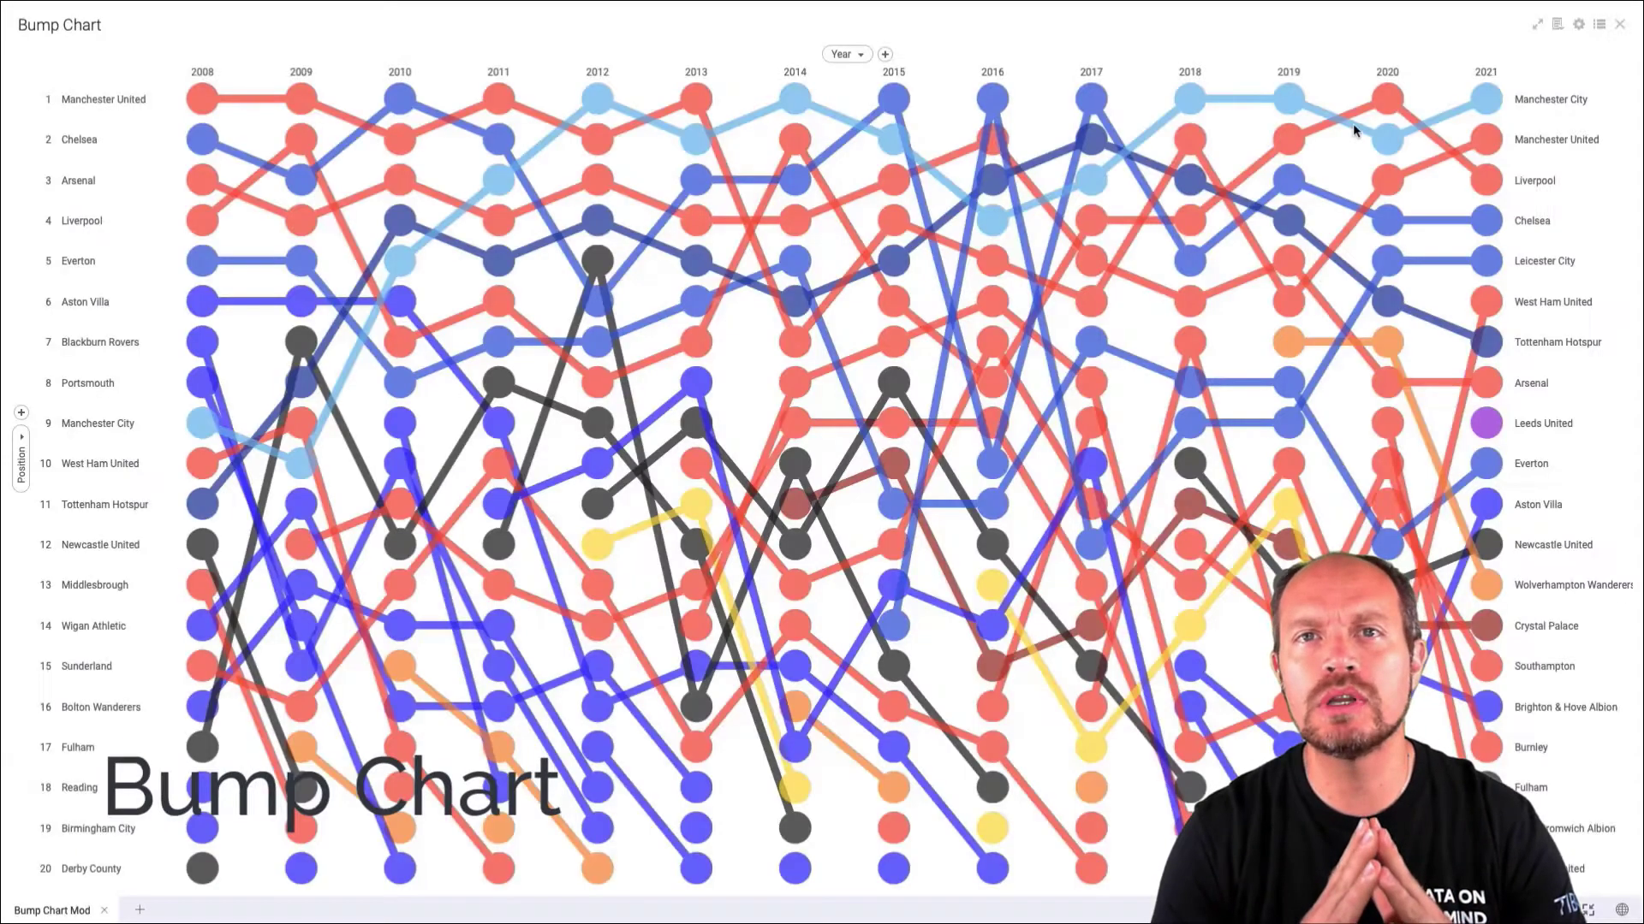
pyautogui.click(1353, 125)
pyautogui.click(1353, 323)
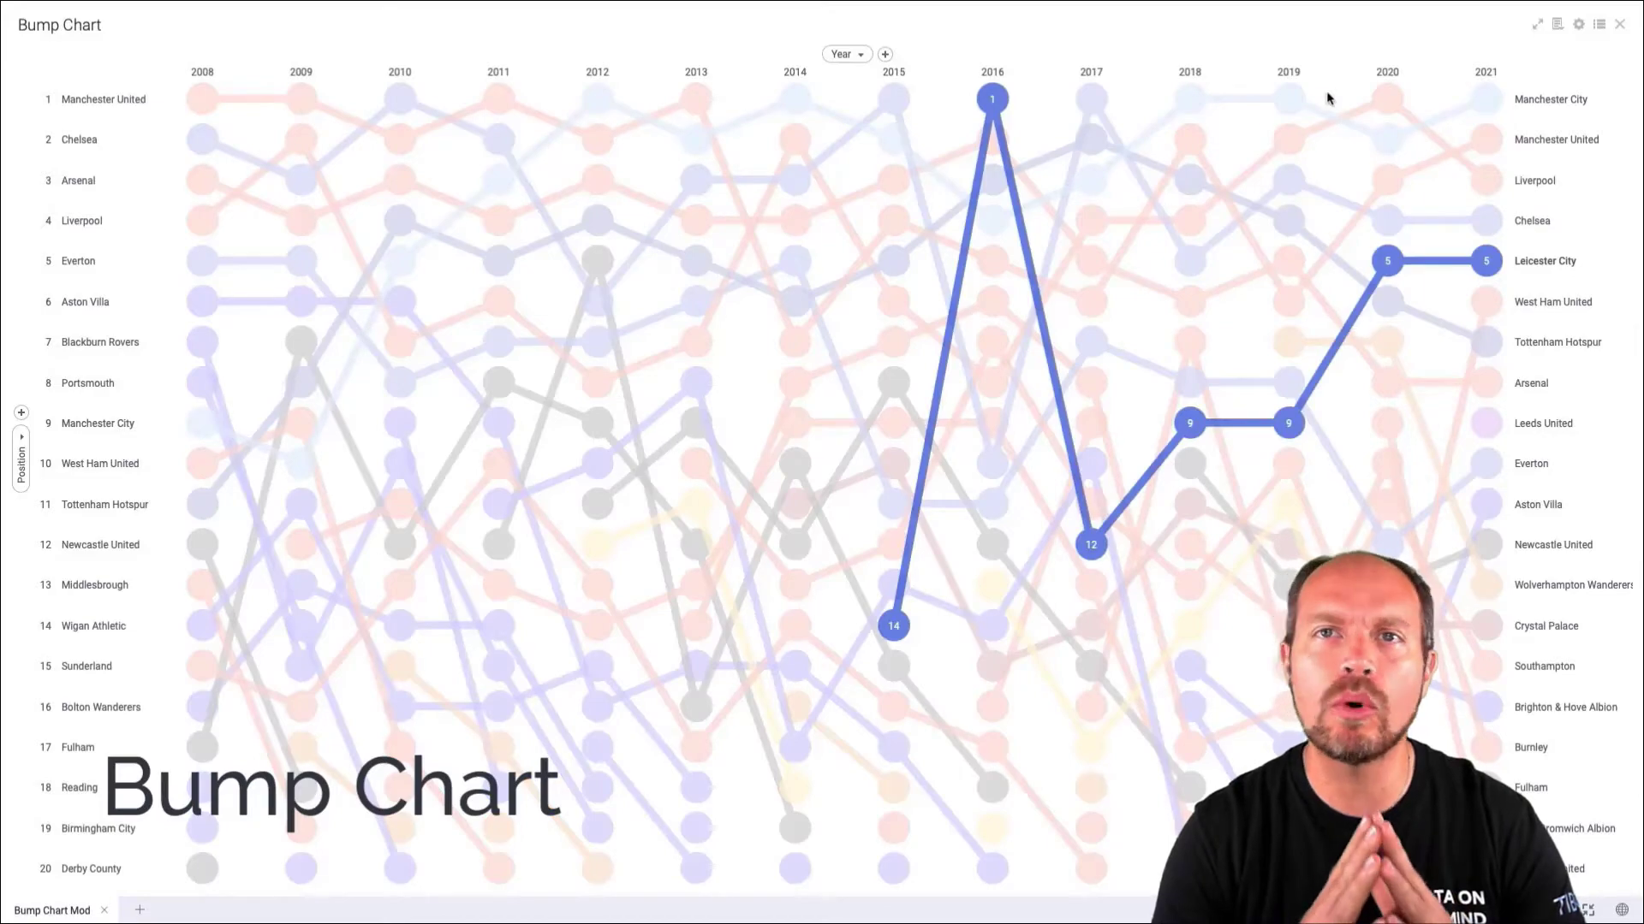
pyautogui.moveTo(1329, 98); pyautogui.dragTo(1483, 317)
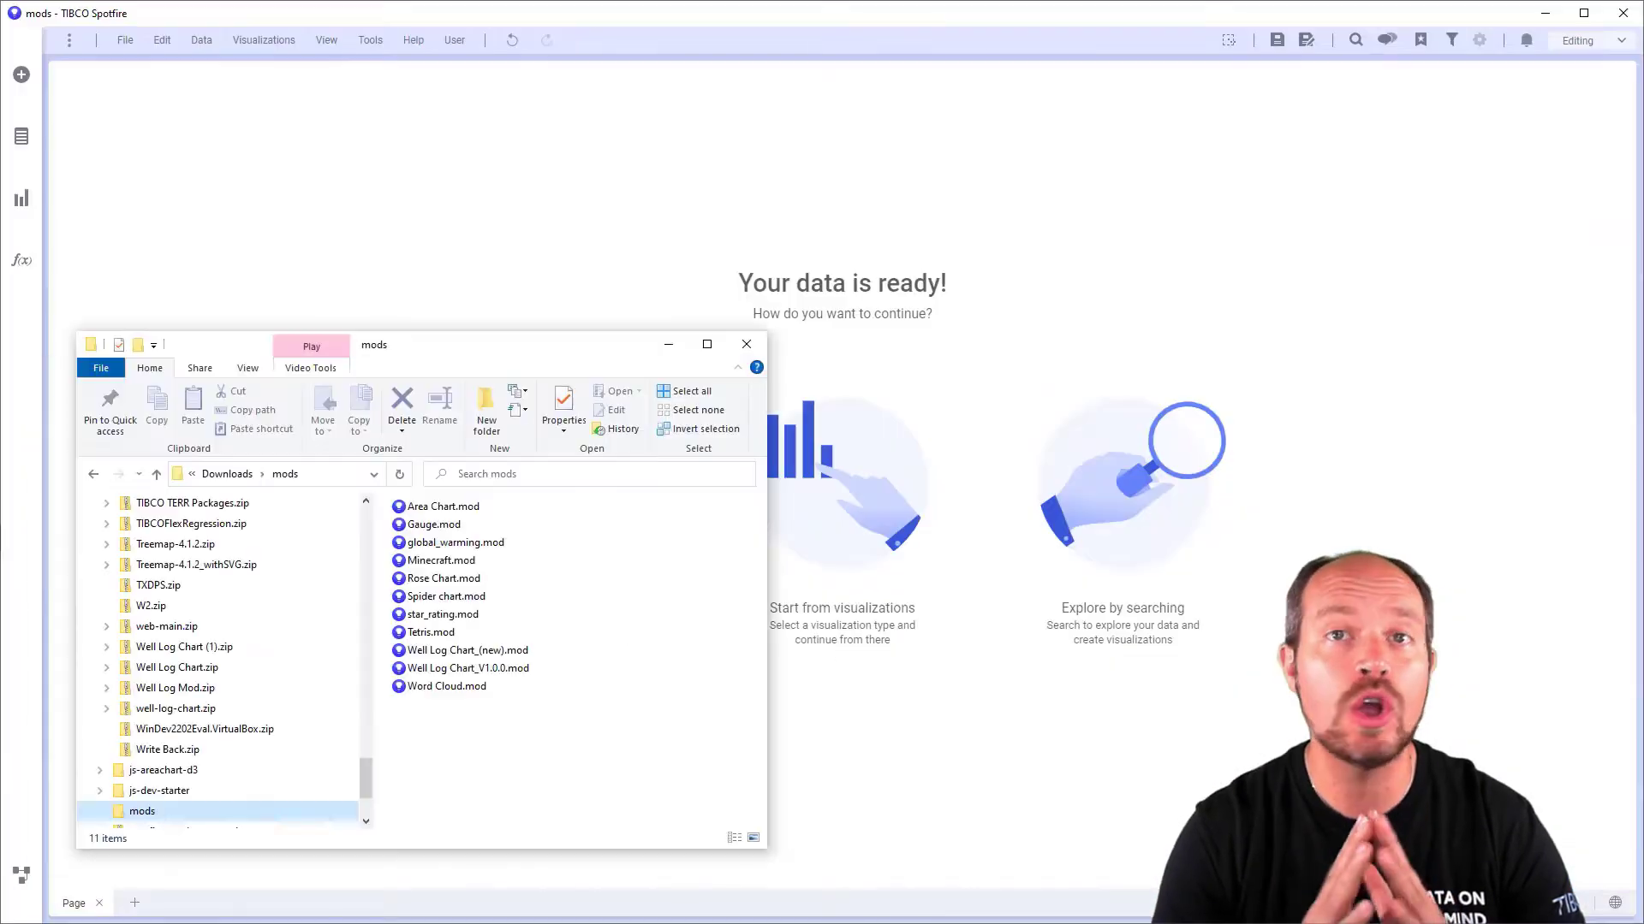
pyautogui.click(443, 578)
pyautogui.moveTo(443, 579); pyautogui.dragTo(827, 548)
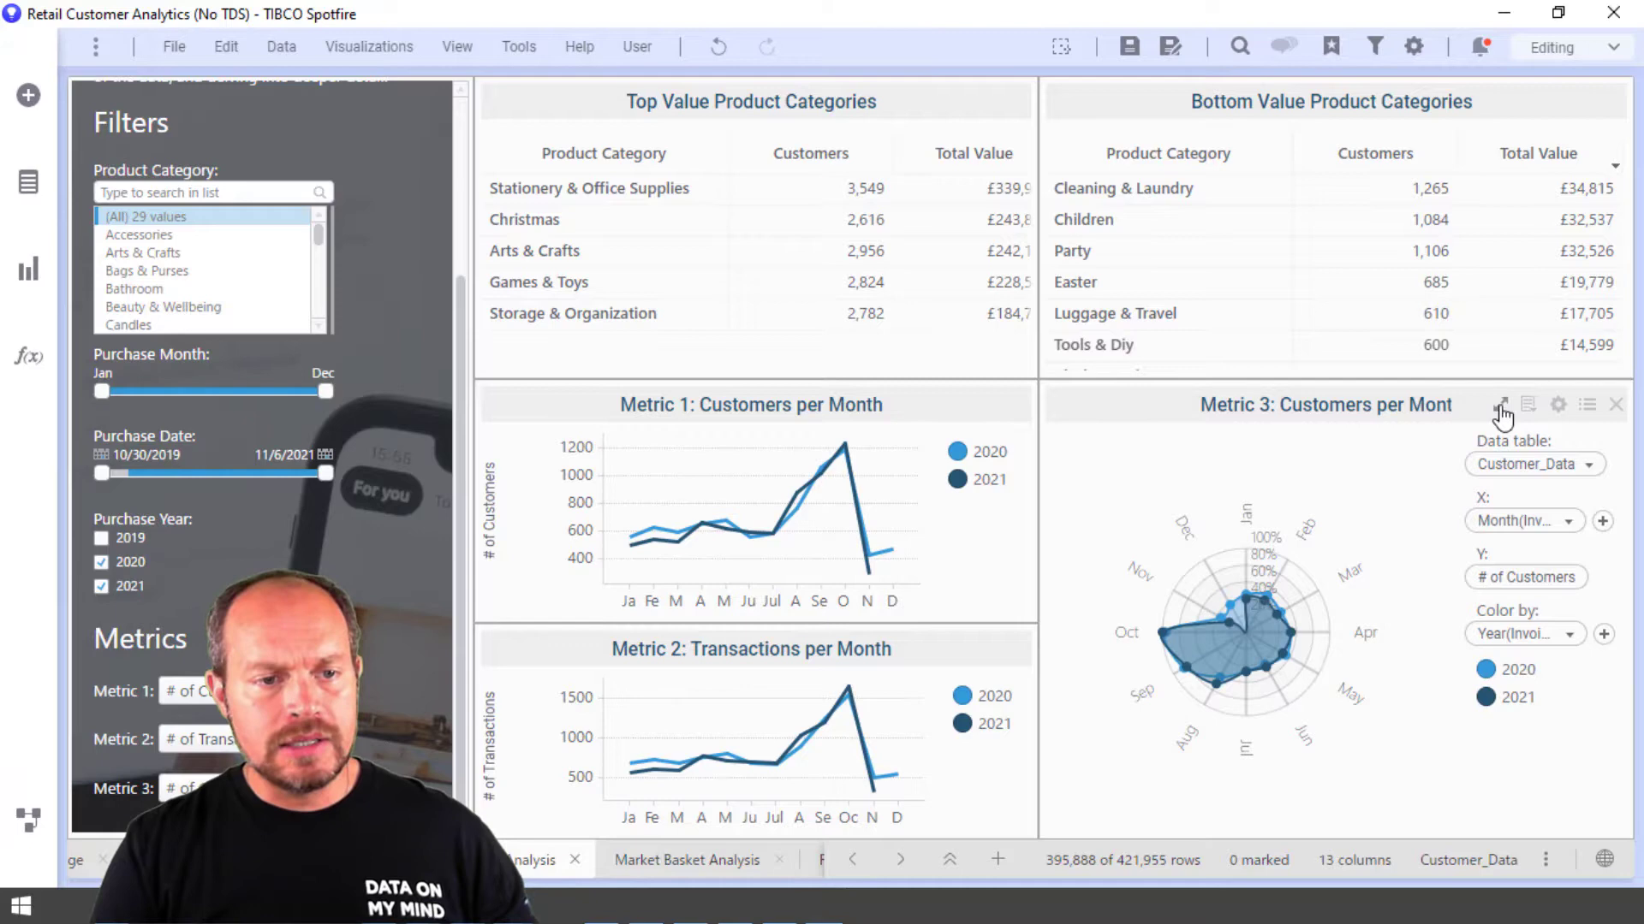
# Maximize the Metric 3 radar chart and switch its X axis from month to CategoryGroup
pyautogui.doubleClick(1262, 544)
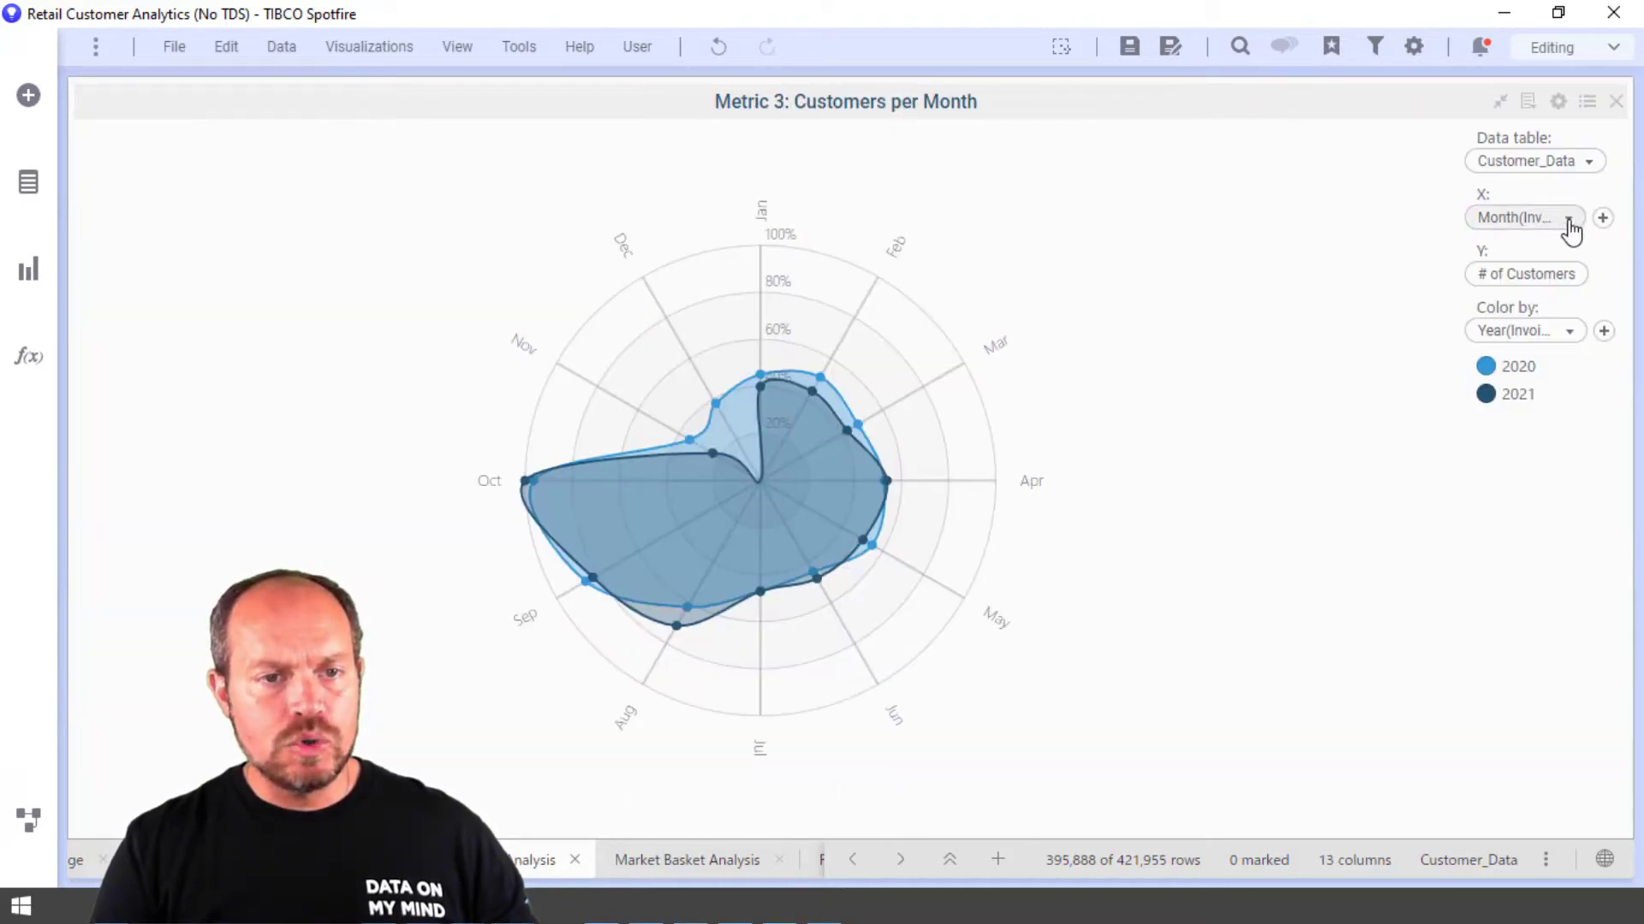
pyautogui.click(1521, 221)
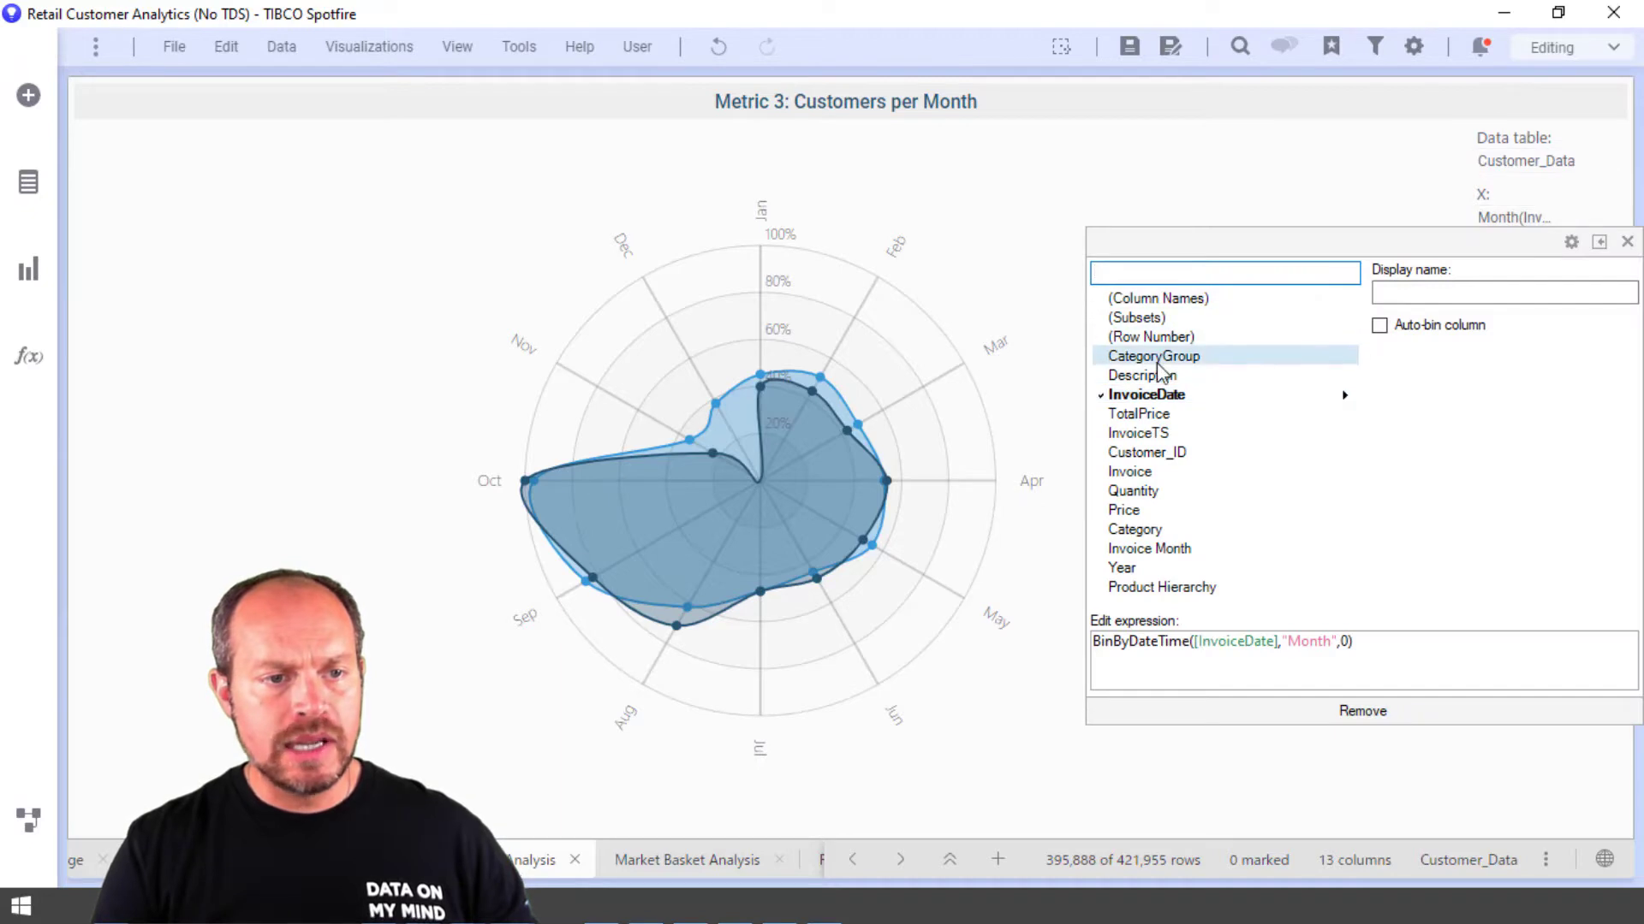
pyautogui.click(1160, 356)
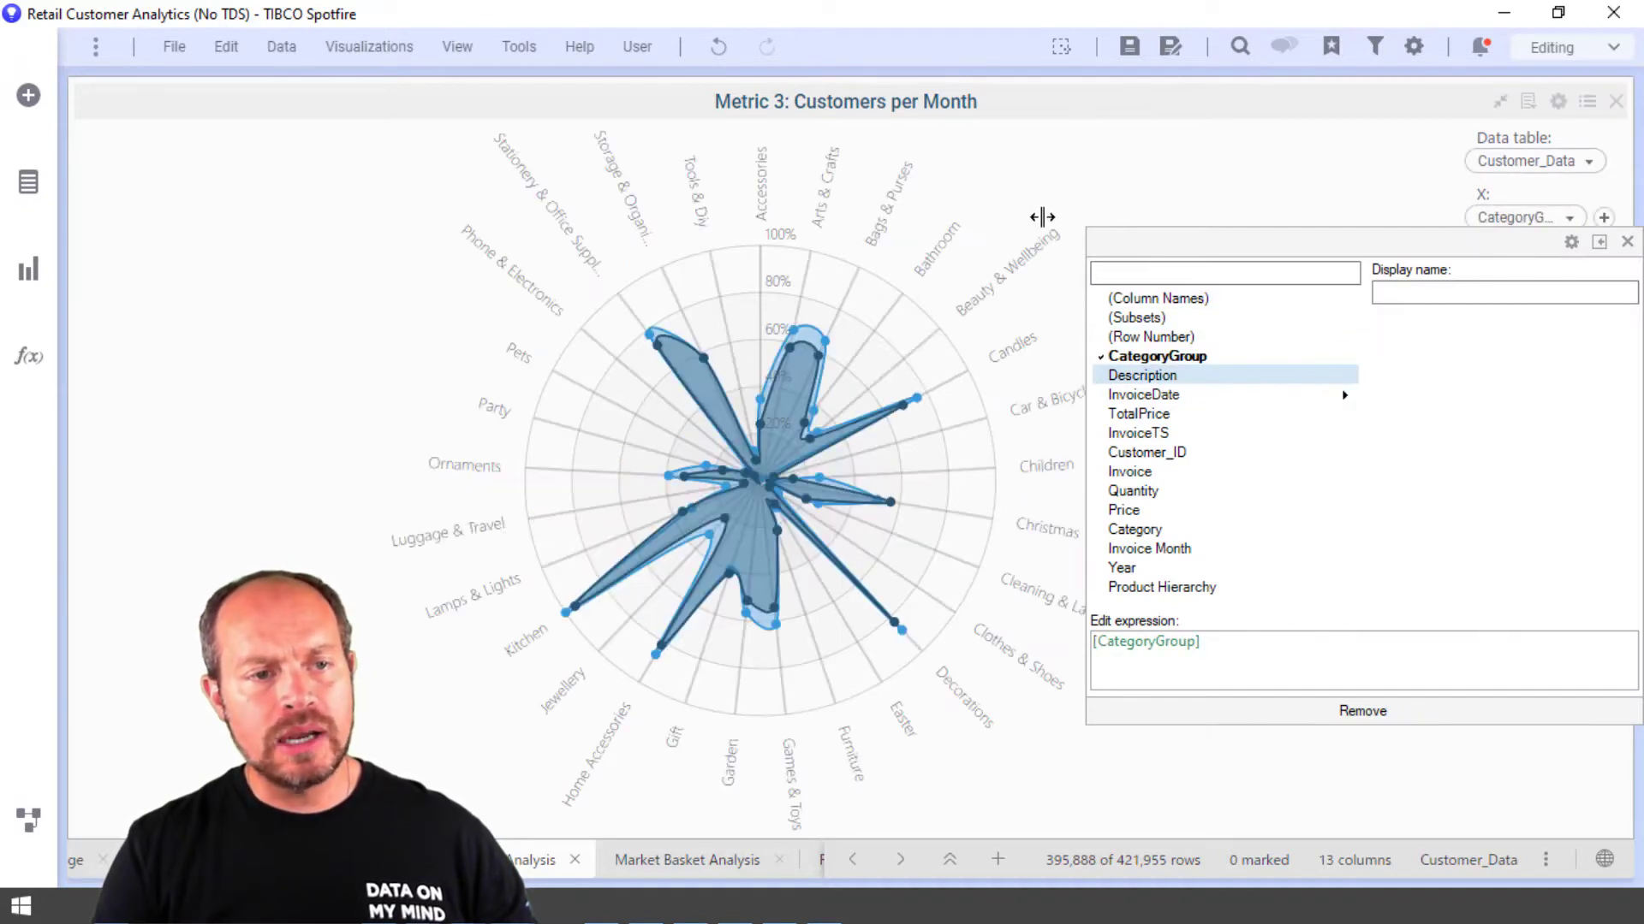
pyautogui.click(1074, 197)
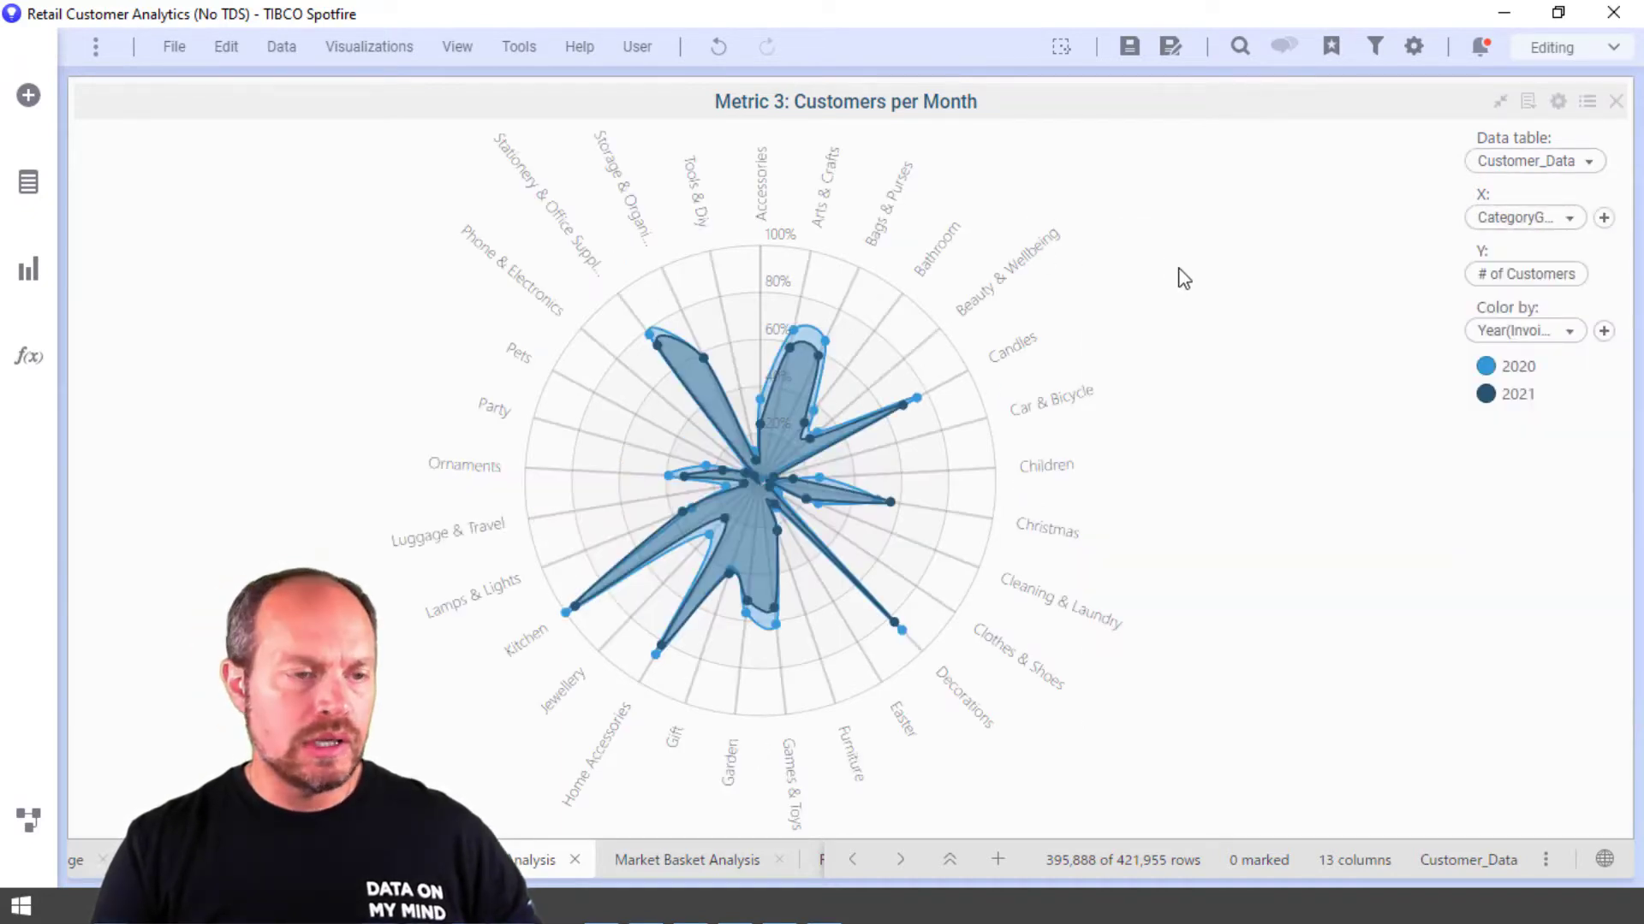
# On the Market Basket Analysis page, review the Network Chart properties and its display settings
pyautogui.click(685, 860)
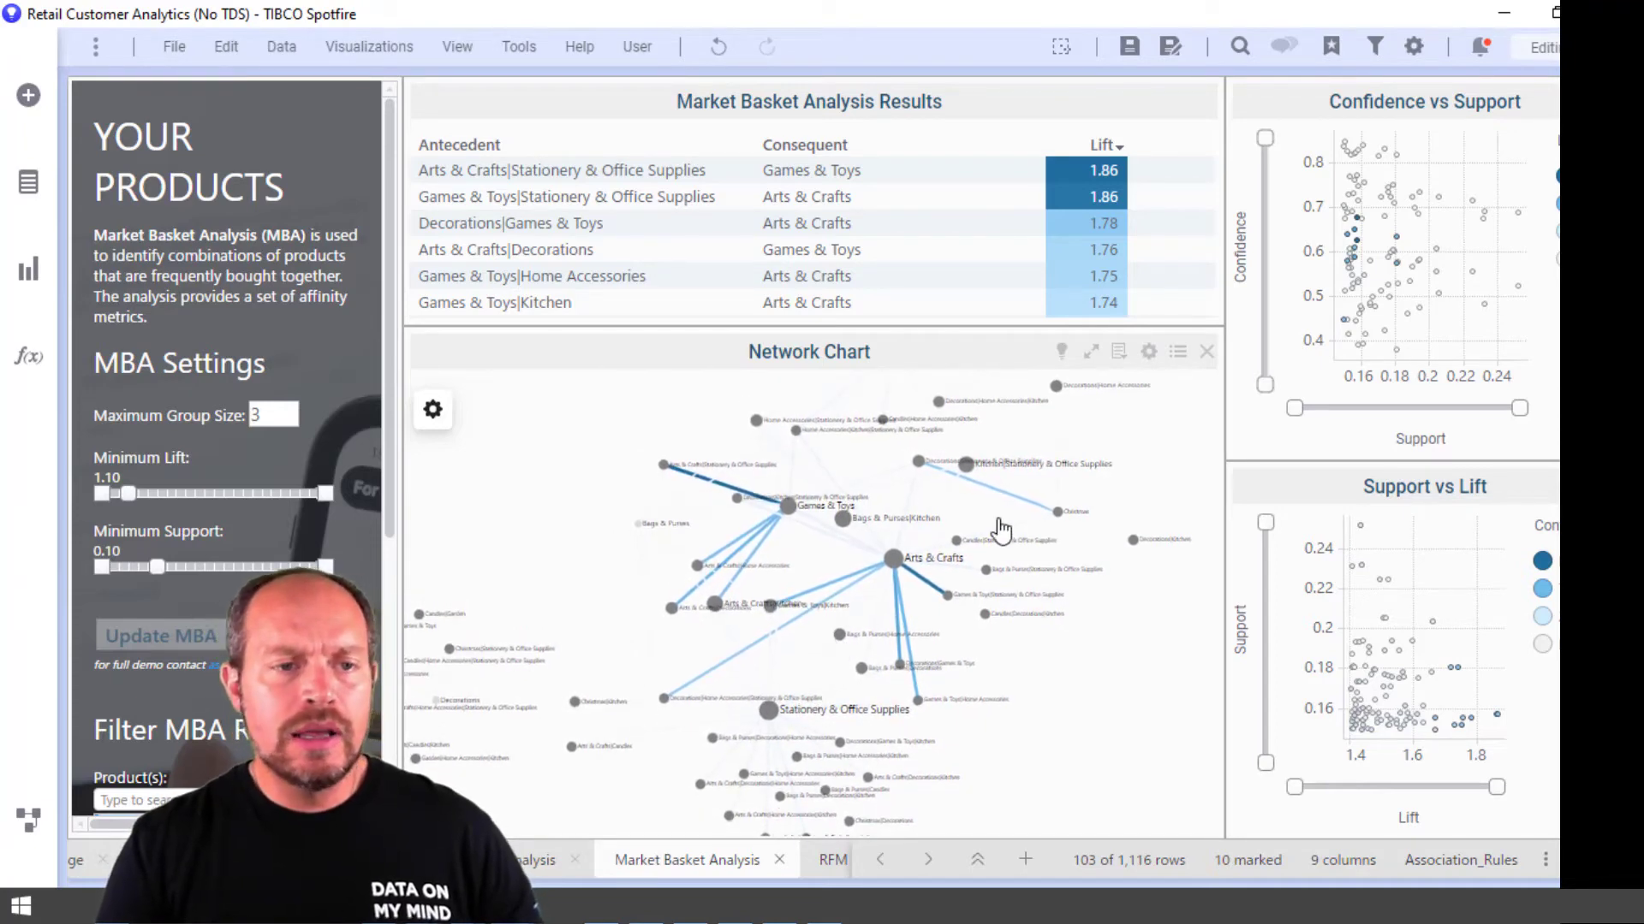
pyautogui.click(1148, 353)
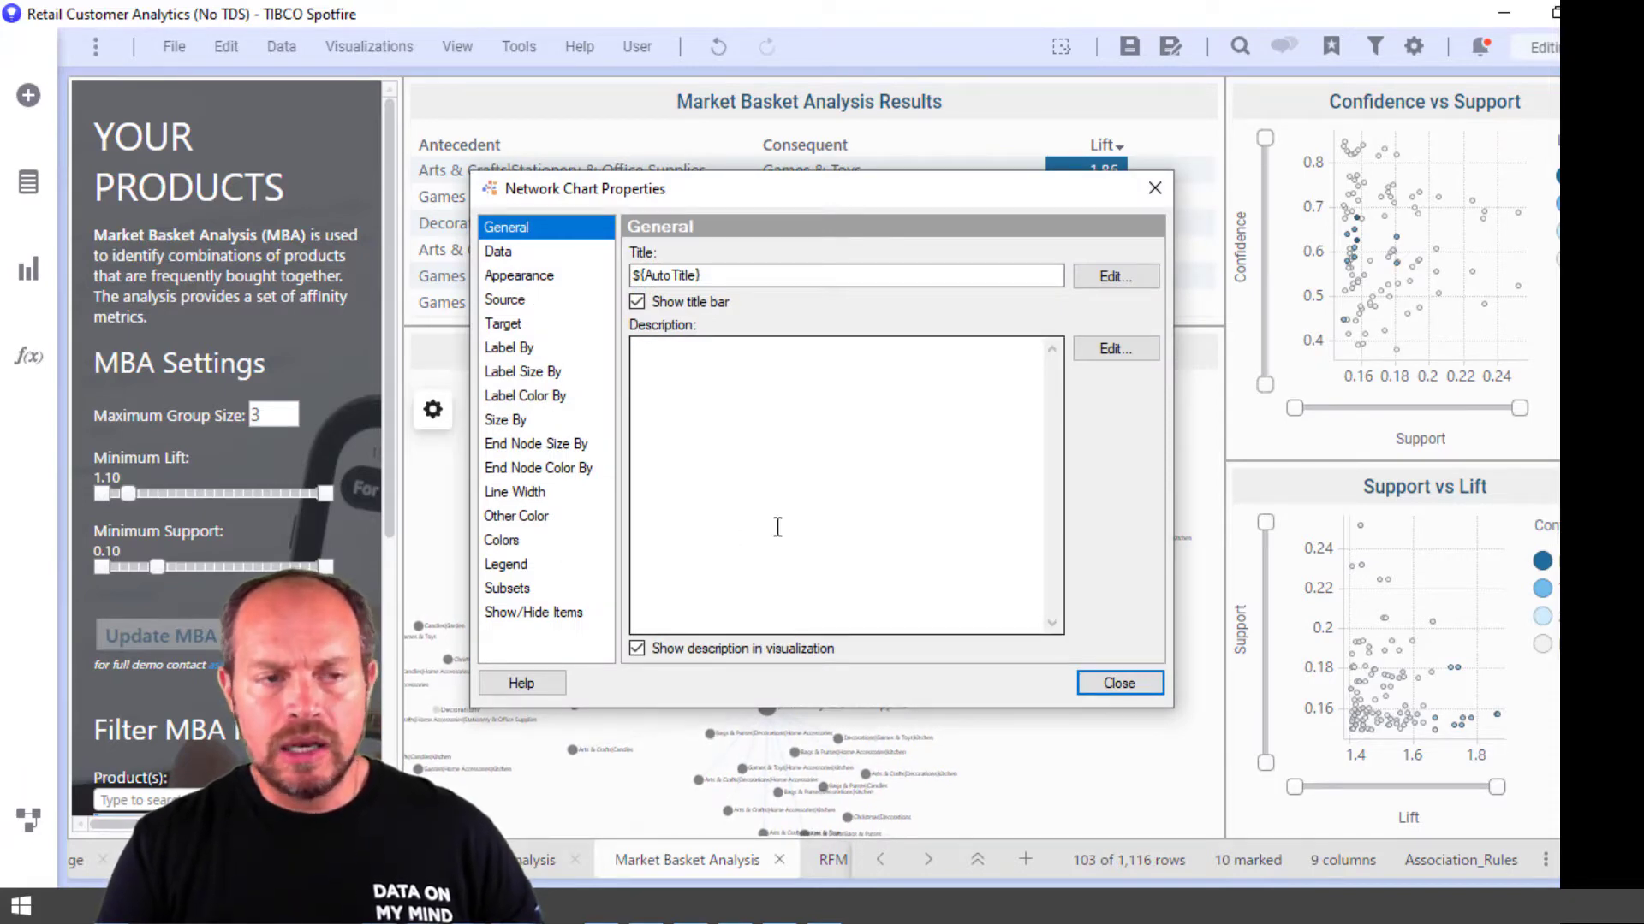
pyautogui.click(1151, 190)
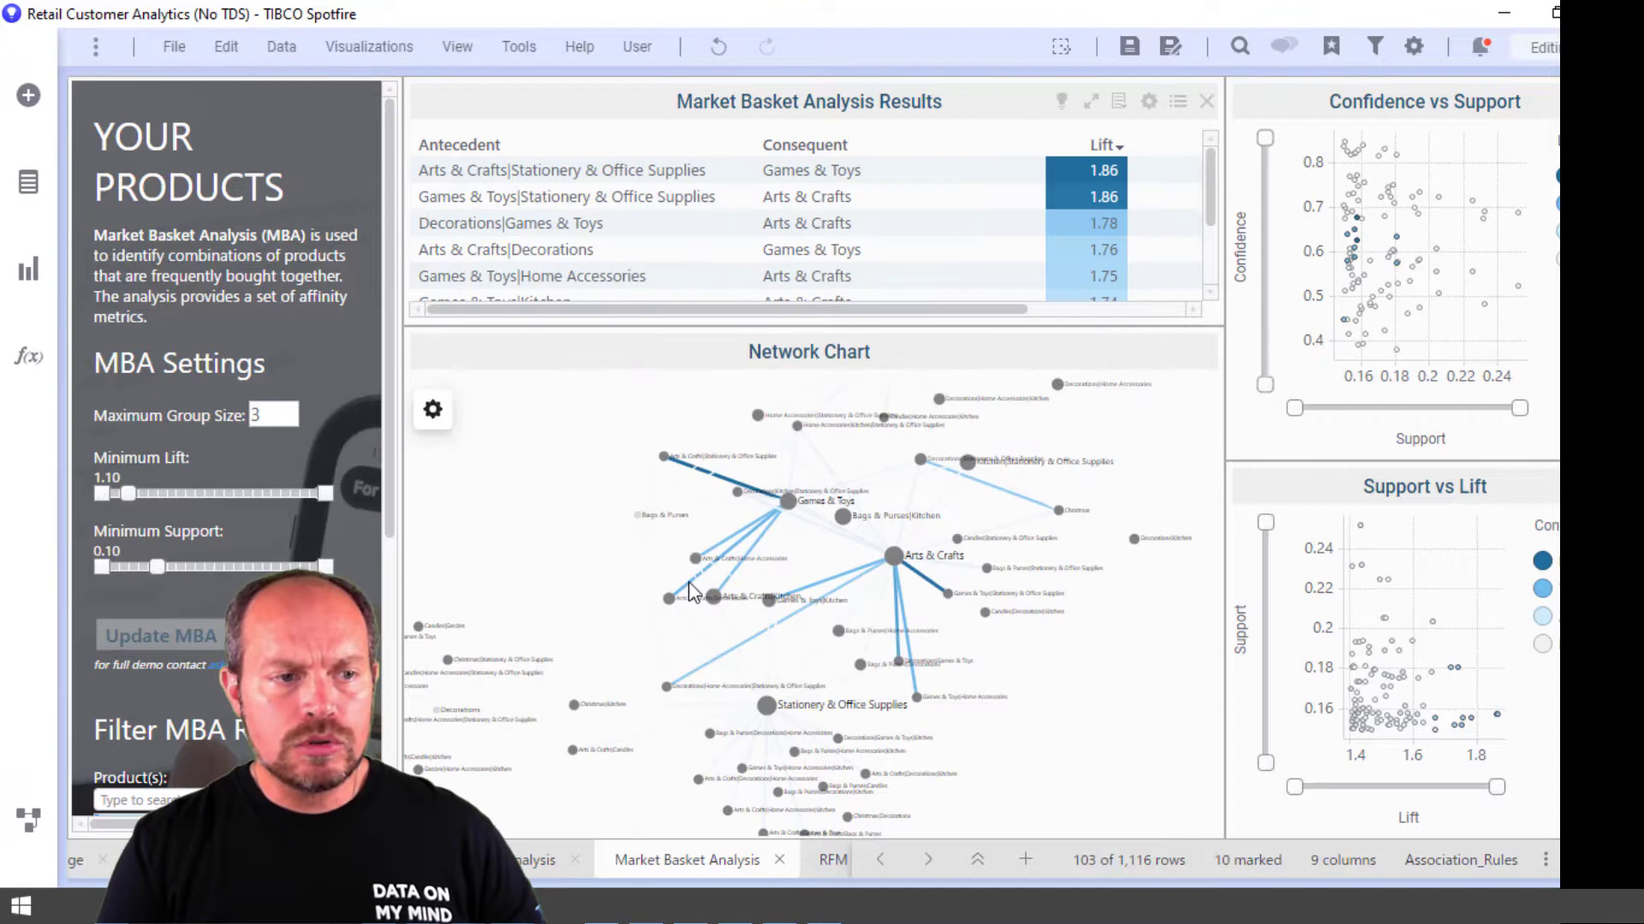
pyautogui.click(431, 413)
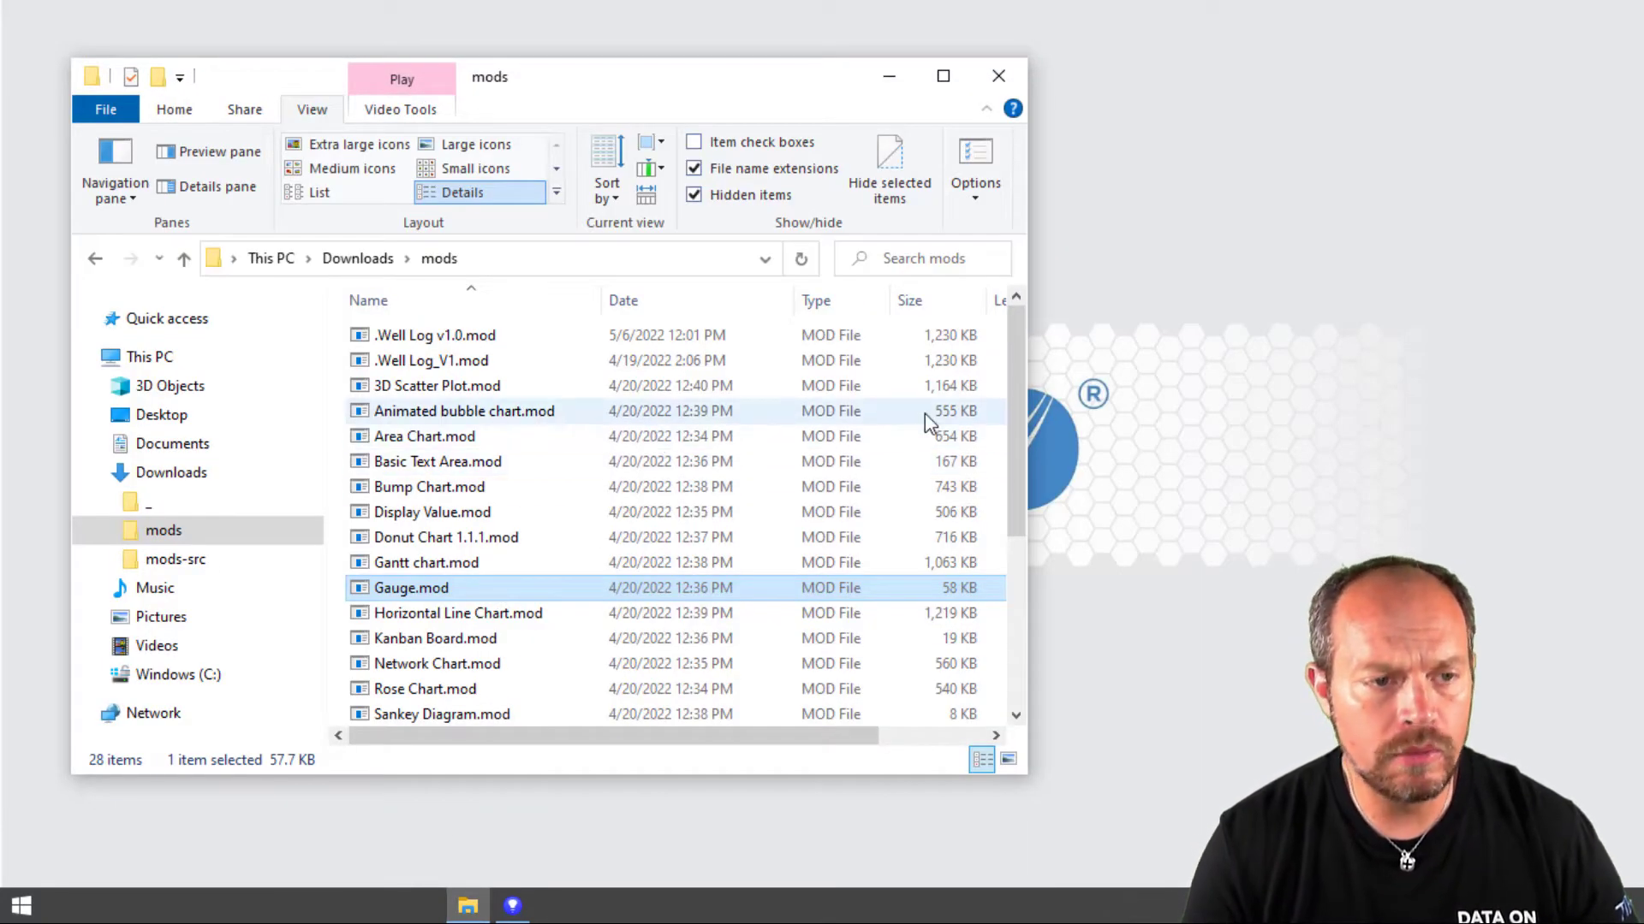
# Select Gauge.mod in the Downloads mods folder and shift the Explorer window left
pyautogui.moveTo(1014, 401)
pyautogui.mouseDown()
pyautogui.moveTo(996, 582)
pyautogui.moveTo(995, 394)
pyautogui.mouseUp()
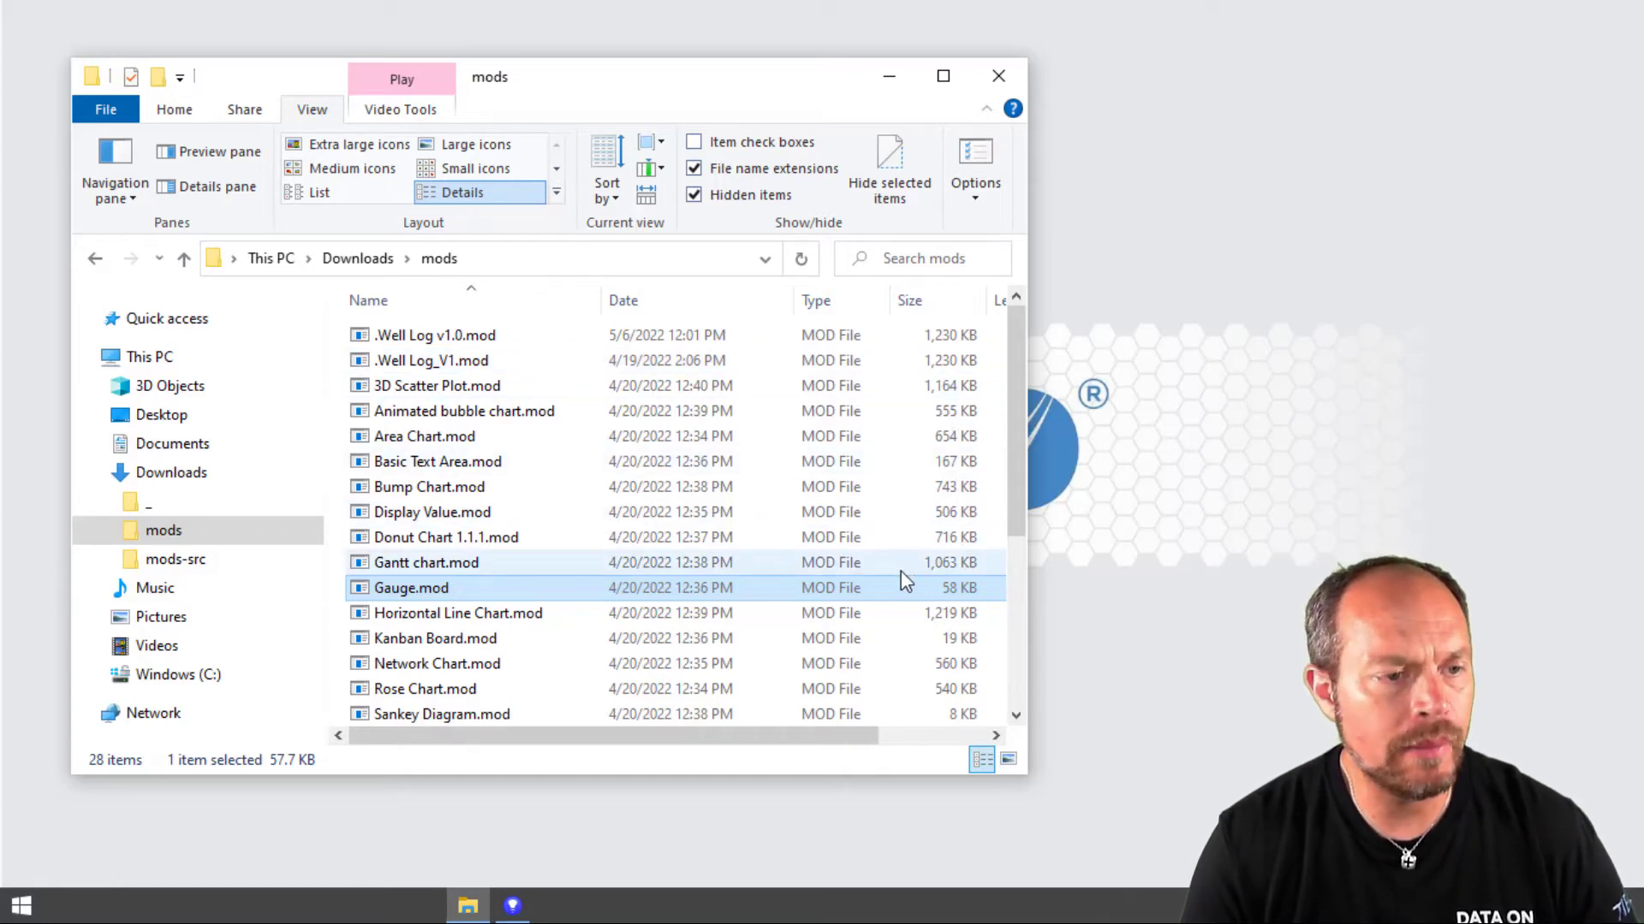
pyautogui.moveTo(773, 85); pyautogui.dragTo(717, 92)
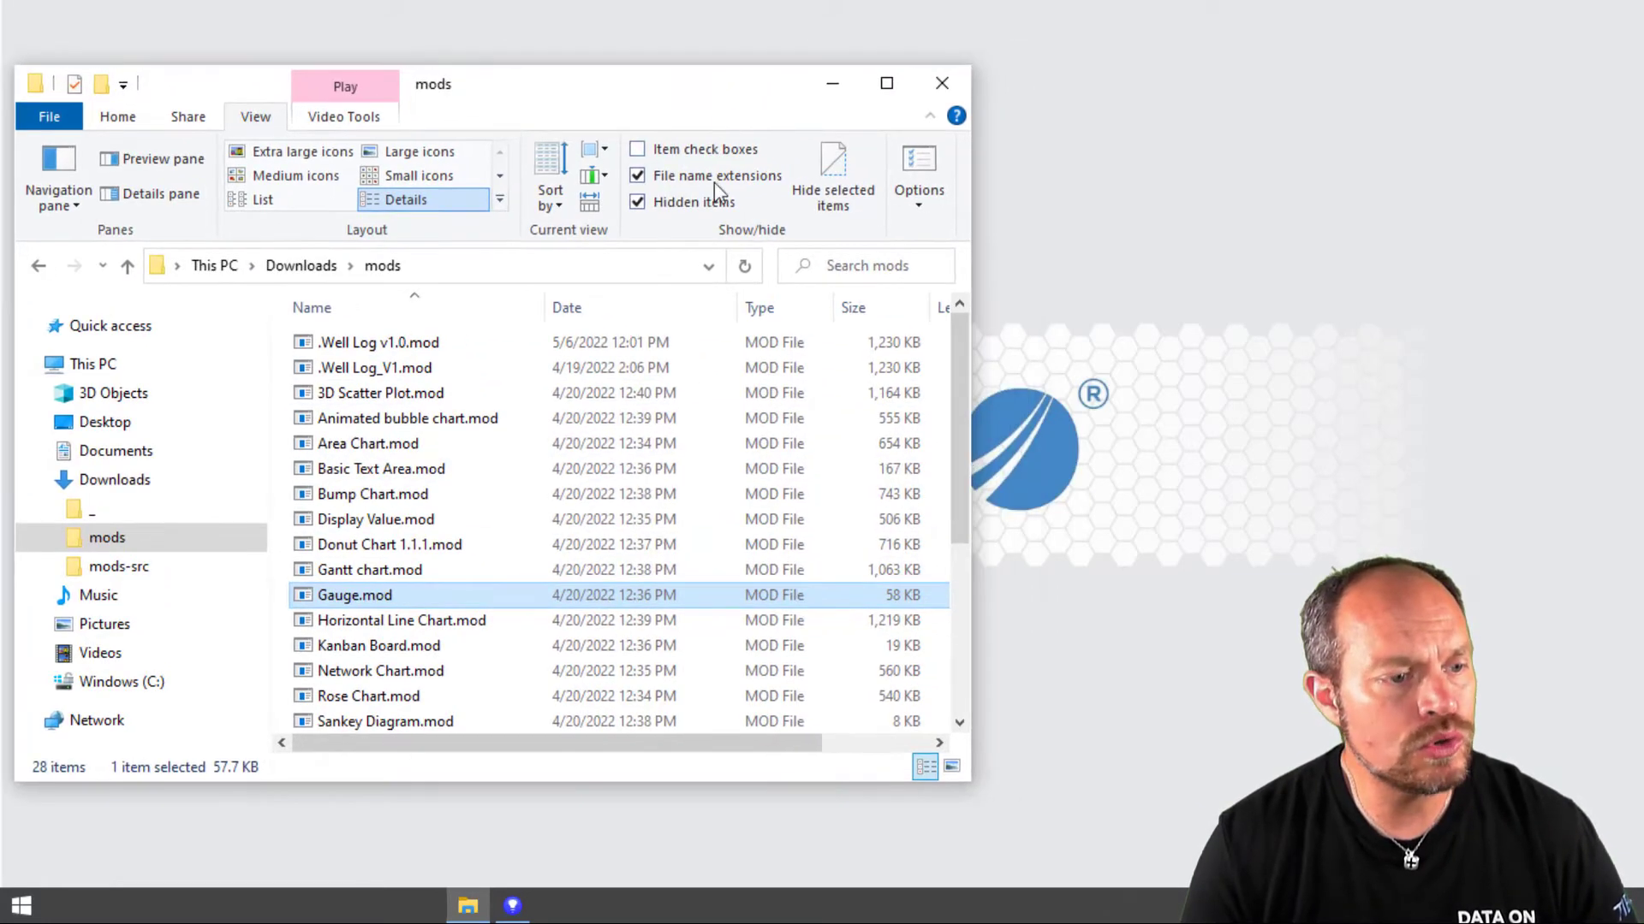
# Drop Gauge.mod into the Vehicle Data analysis, check its settings, and place the gauge below the table
pyautogui.click(514, 907)
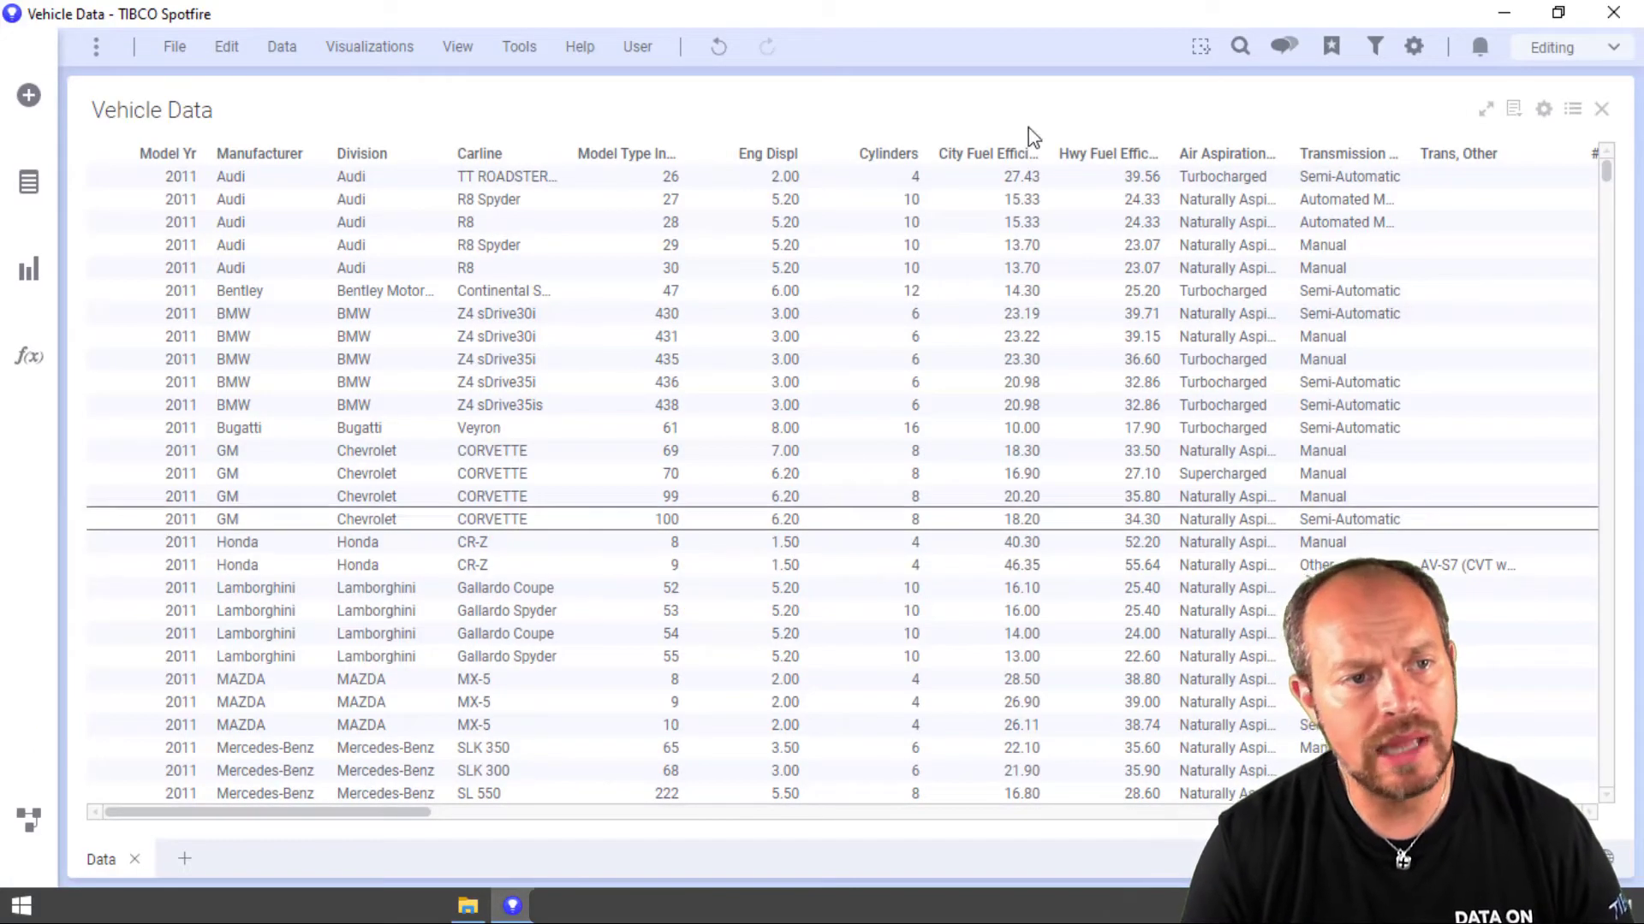
pyautogui.click(468, 905)
pyautogui.moveTo(370, 596); pyautogui.dragTo(1223, 488)
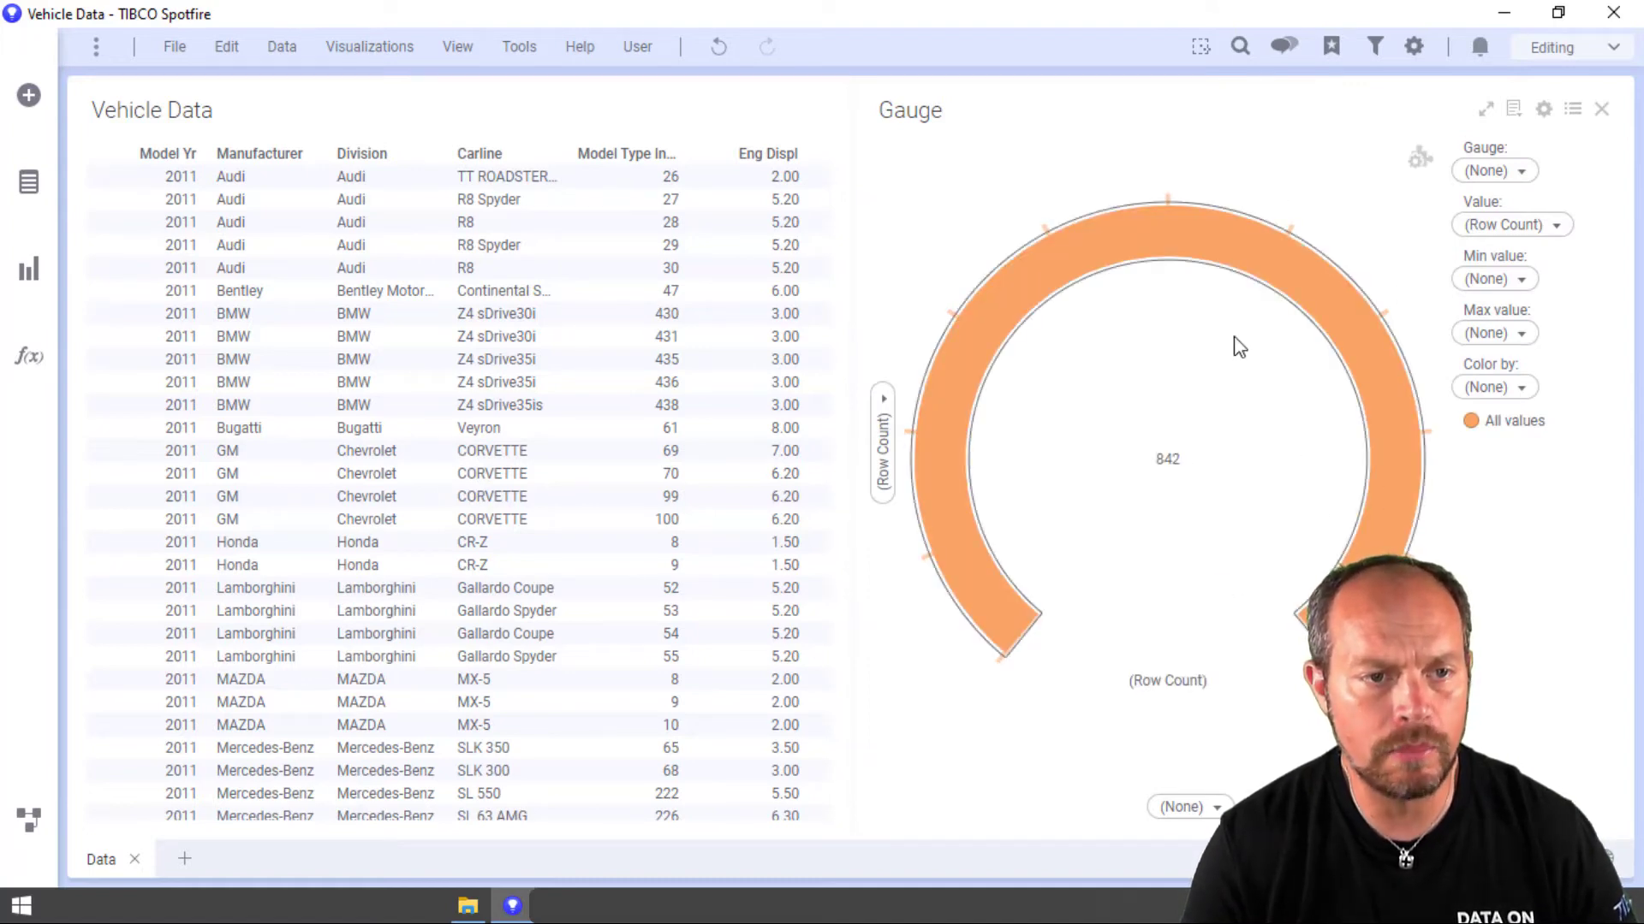
pyautogui.click(1417, 162)
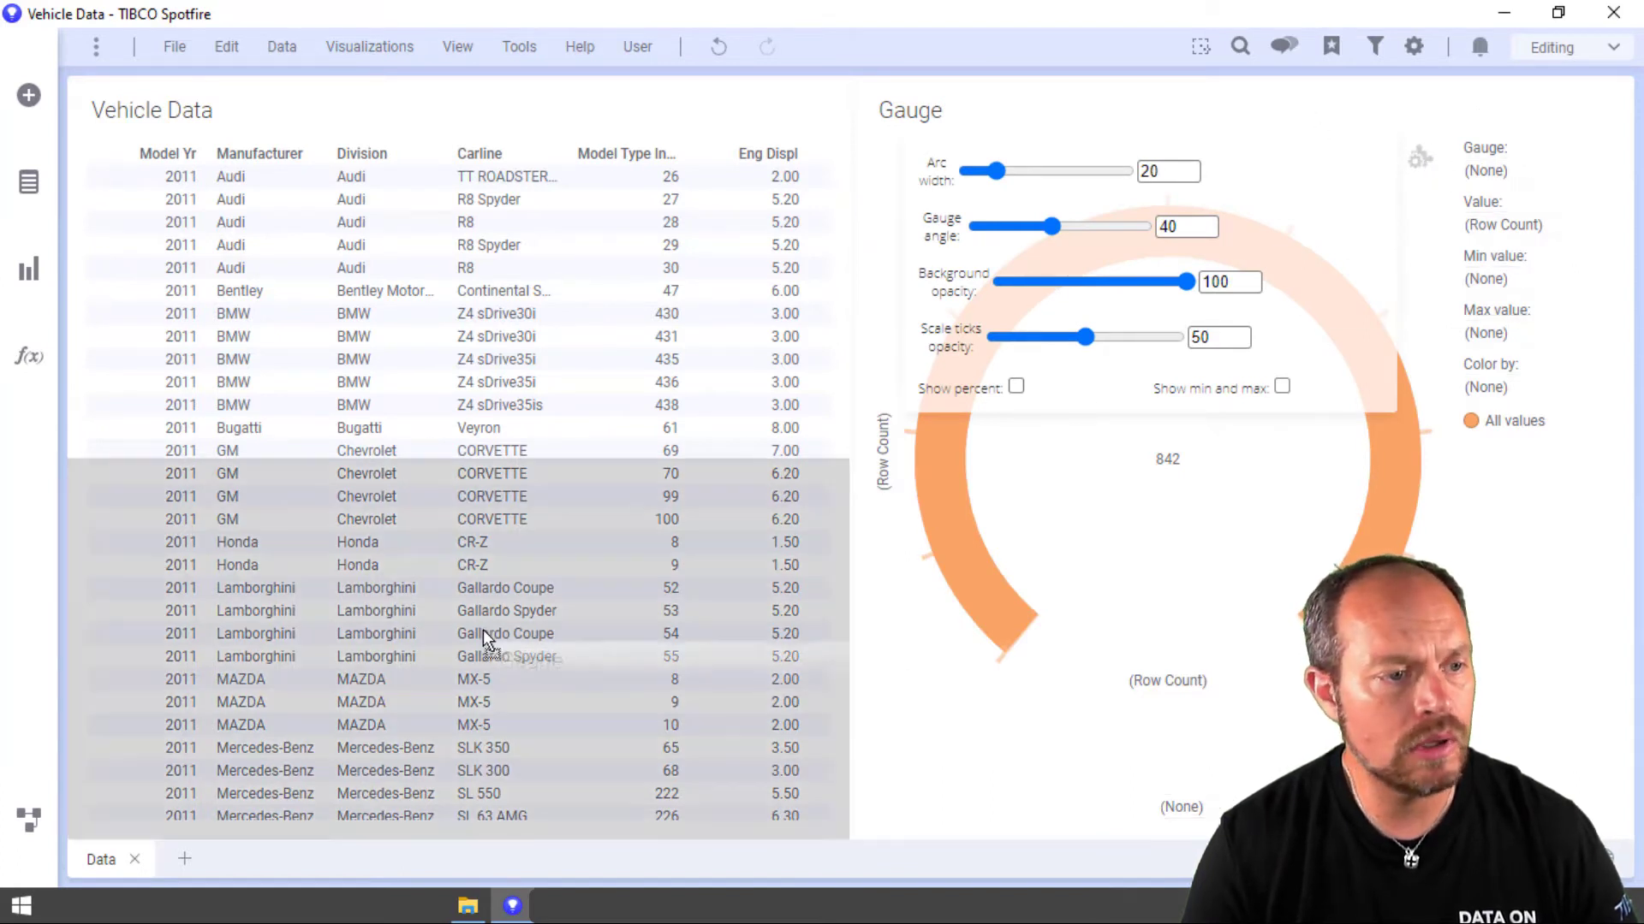
pyautogui.moveTo(570, 664); pyautogui.dragTo(655, 654)
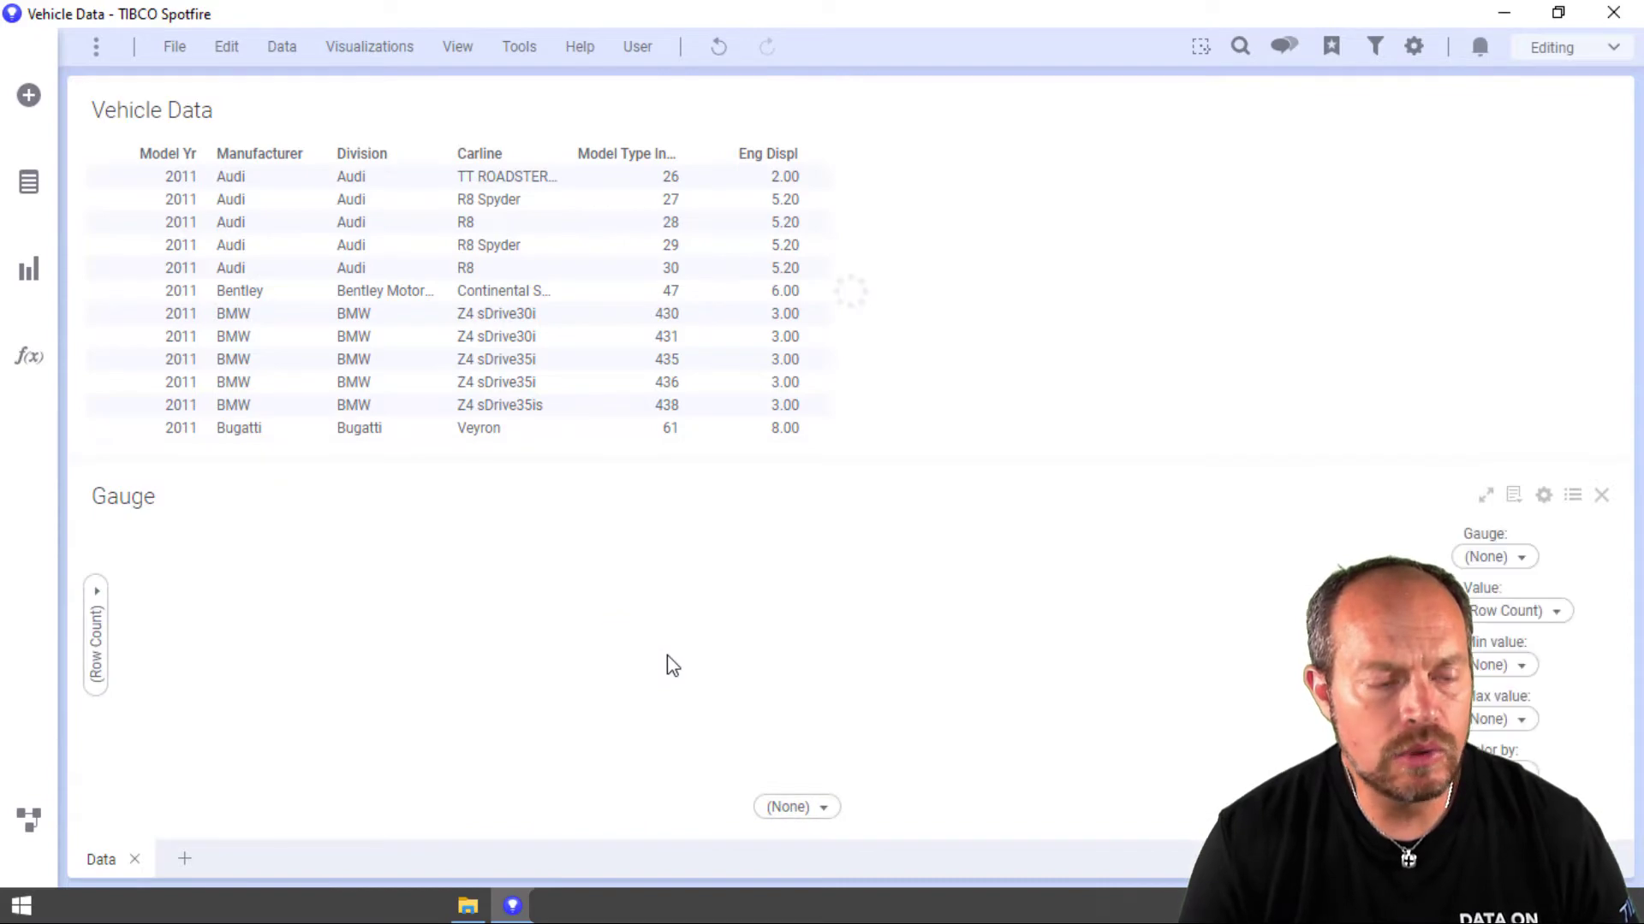
# Drag Bump Chart.mod from the mods folder onto the page beside the Vehicle Data table
pyautogui.click(468, 906)
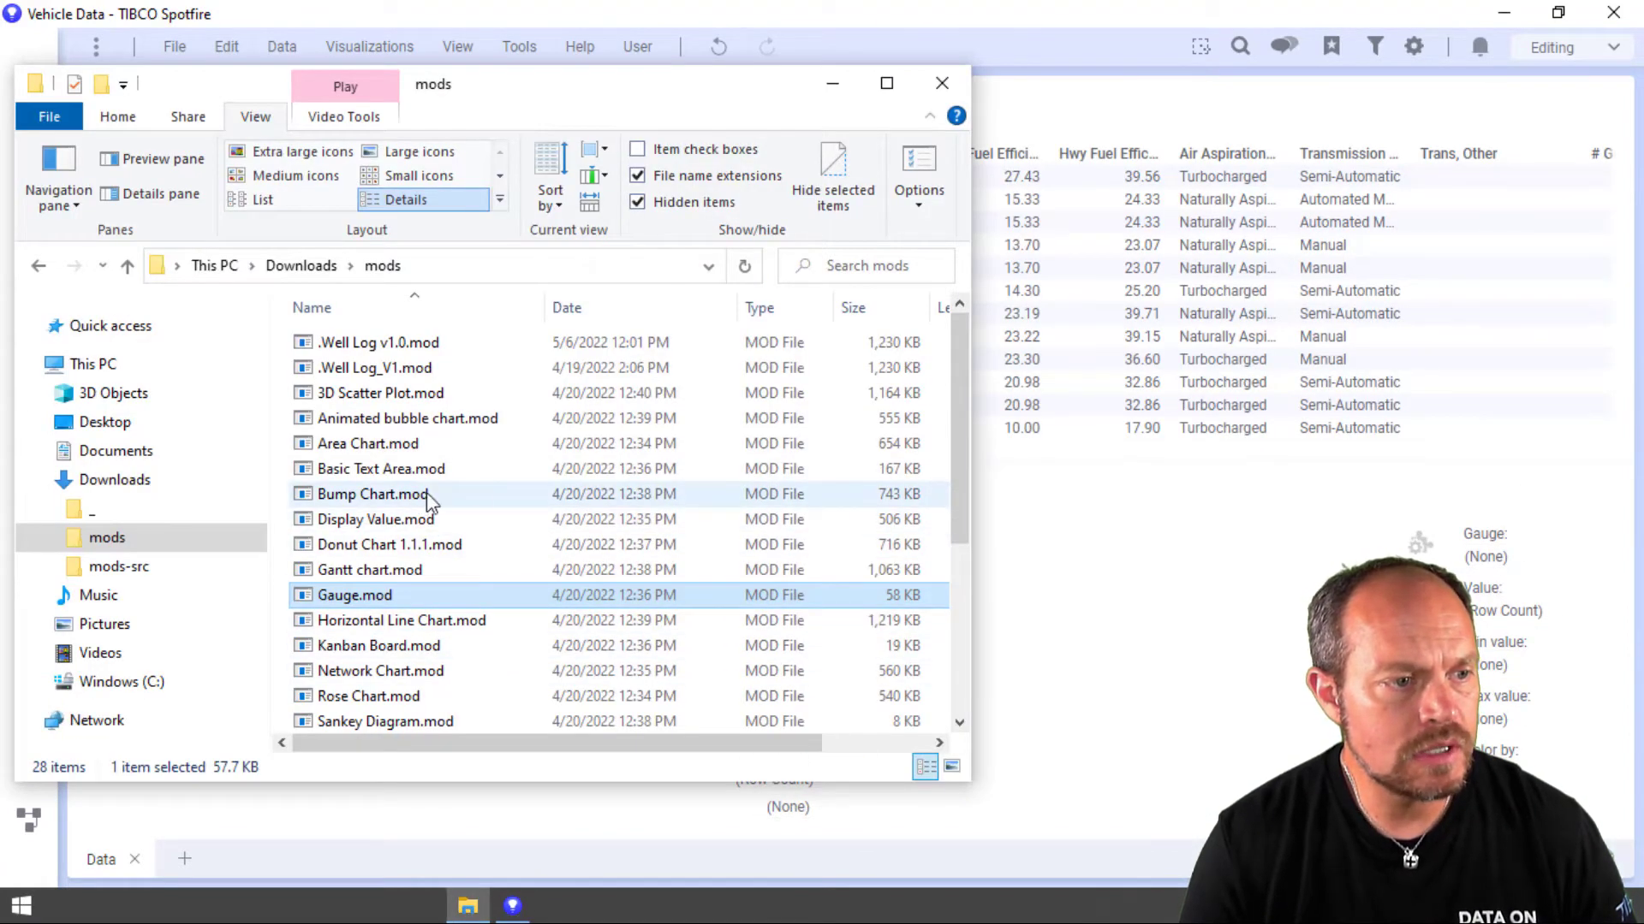
pyautogui.moveTo(415, 496); pyautogui.dragTo(1222, 435)
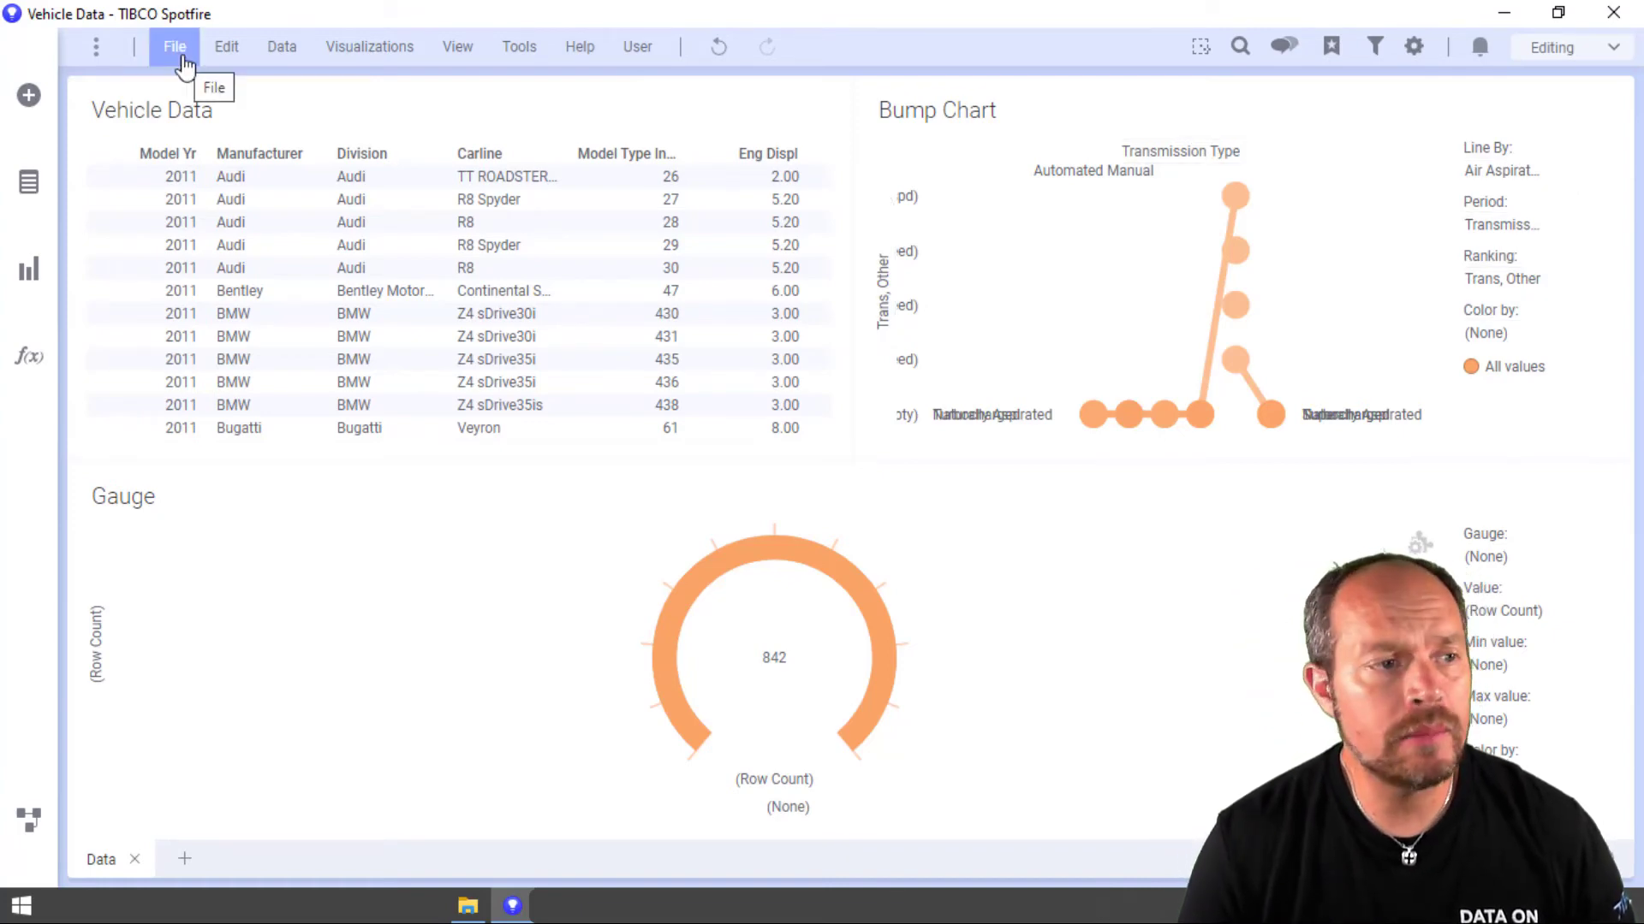
# Save the Bump Chart visualization type as library item 'Bump Chart' in Library > Mods
pyautogui.click(28, 101)
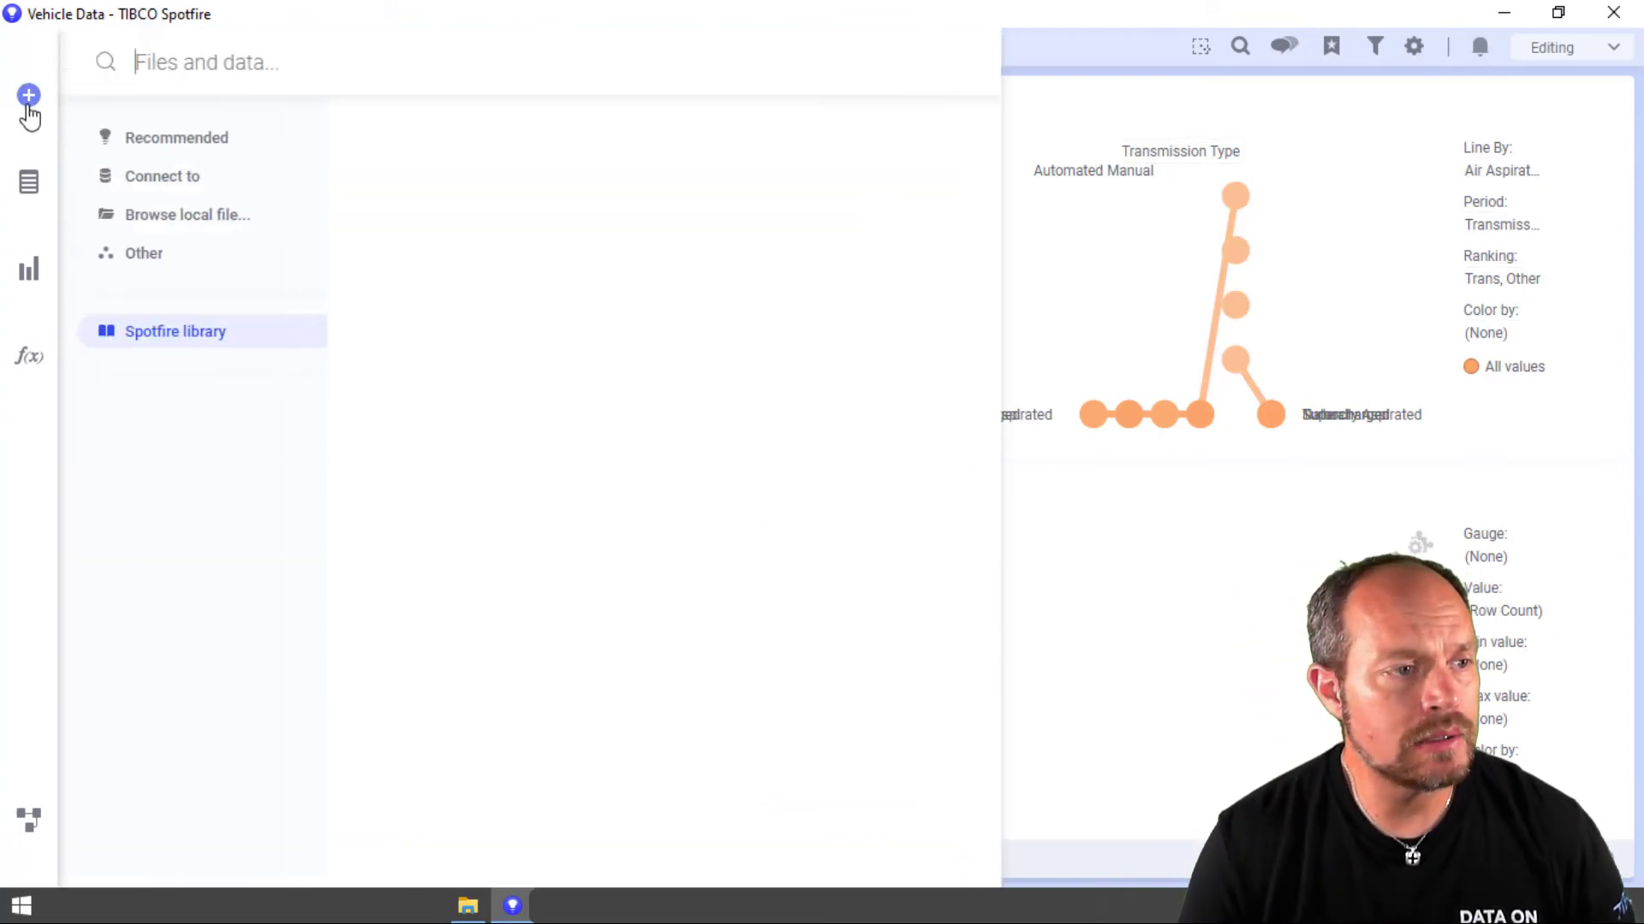
pyautogui.click(27, 185)
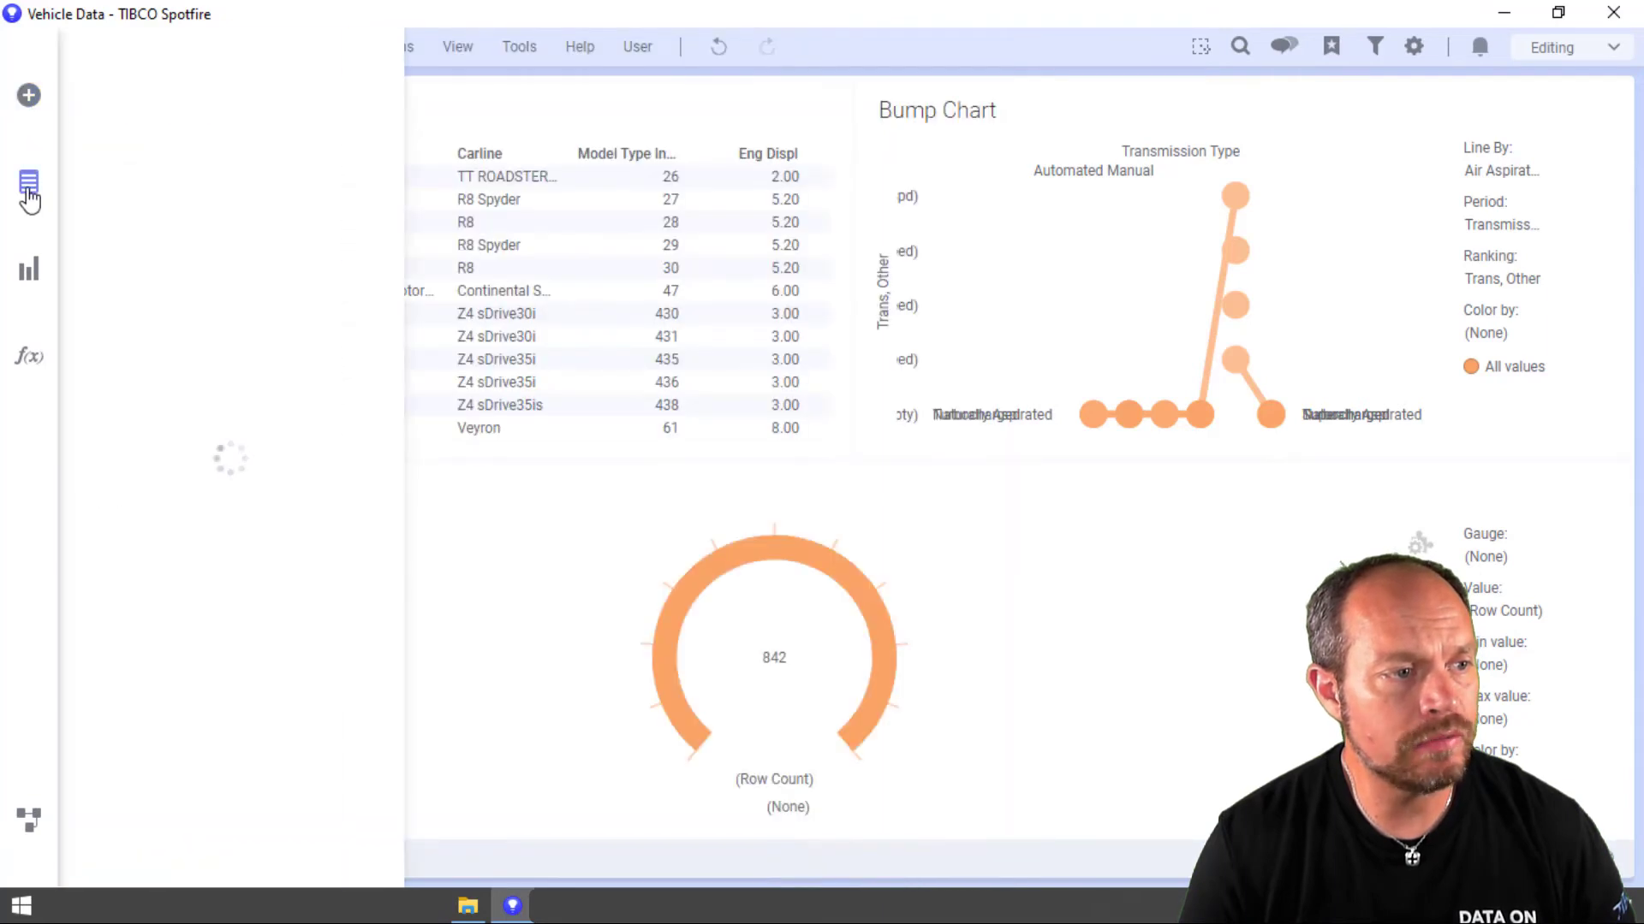
pyautogui.click(34, 271)
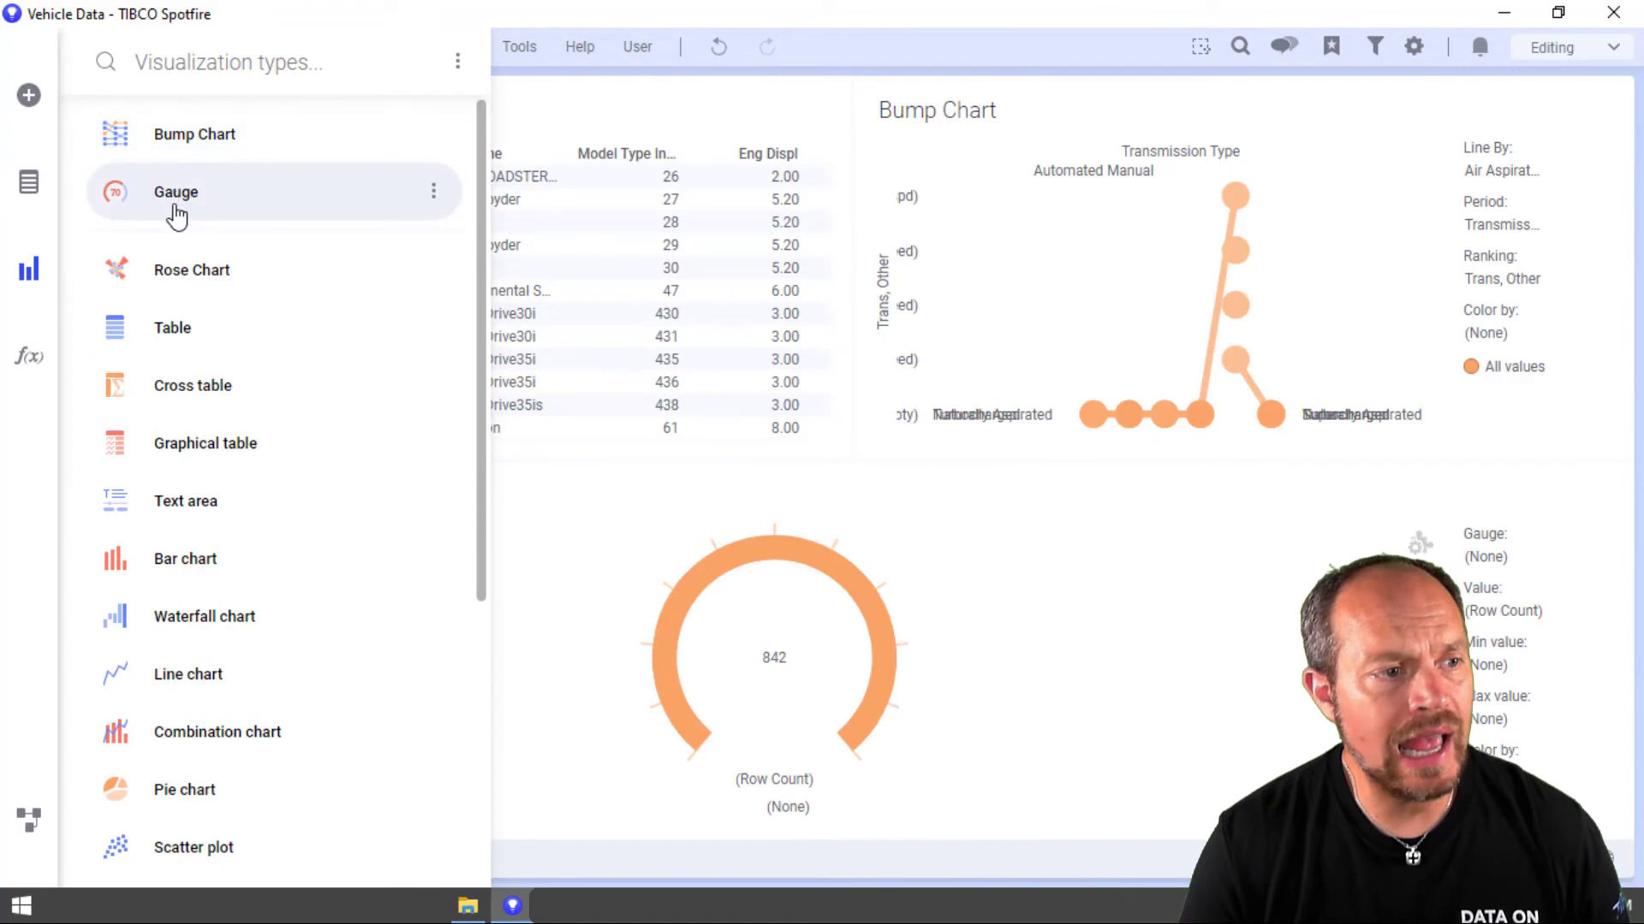
pyautogui.click(433, 137)
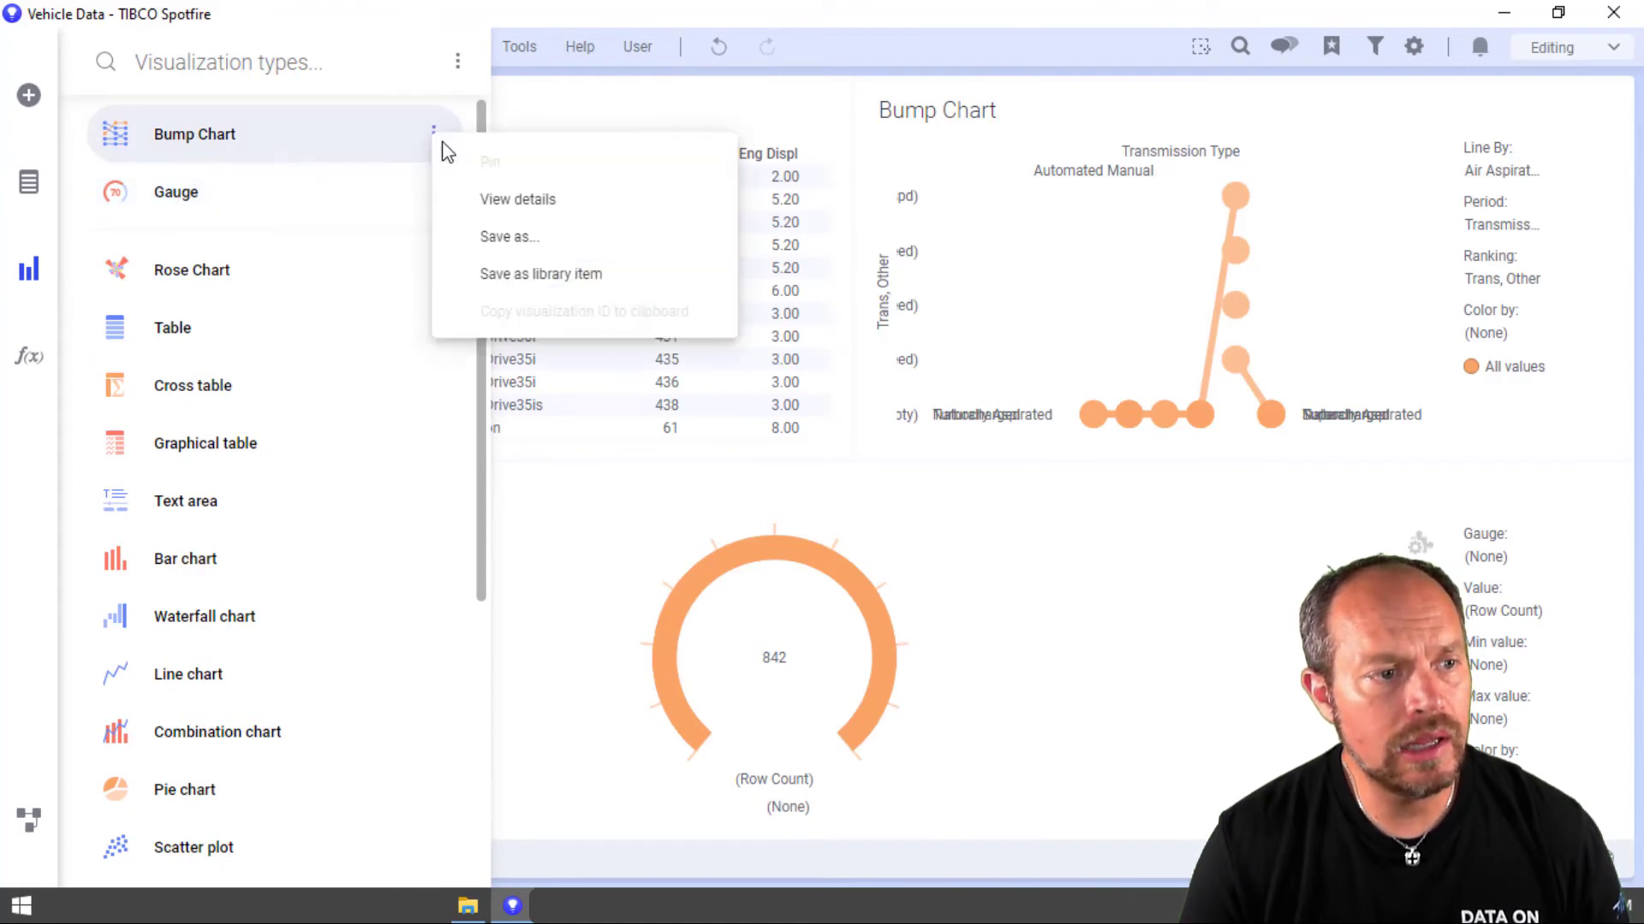
pyautogui.click(542, 274)
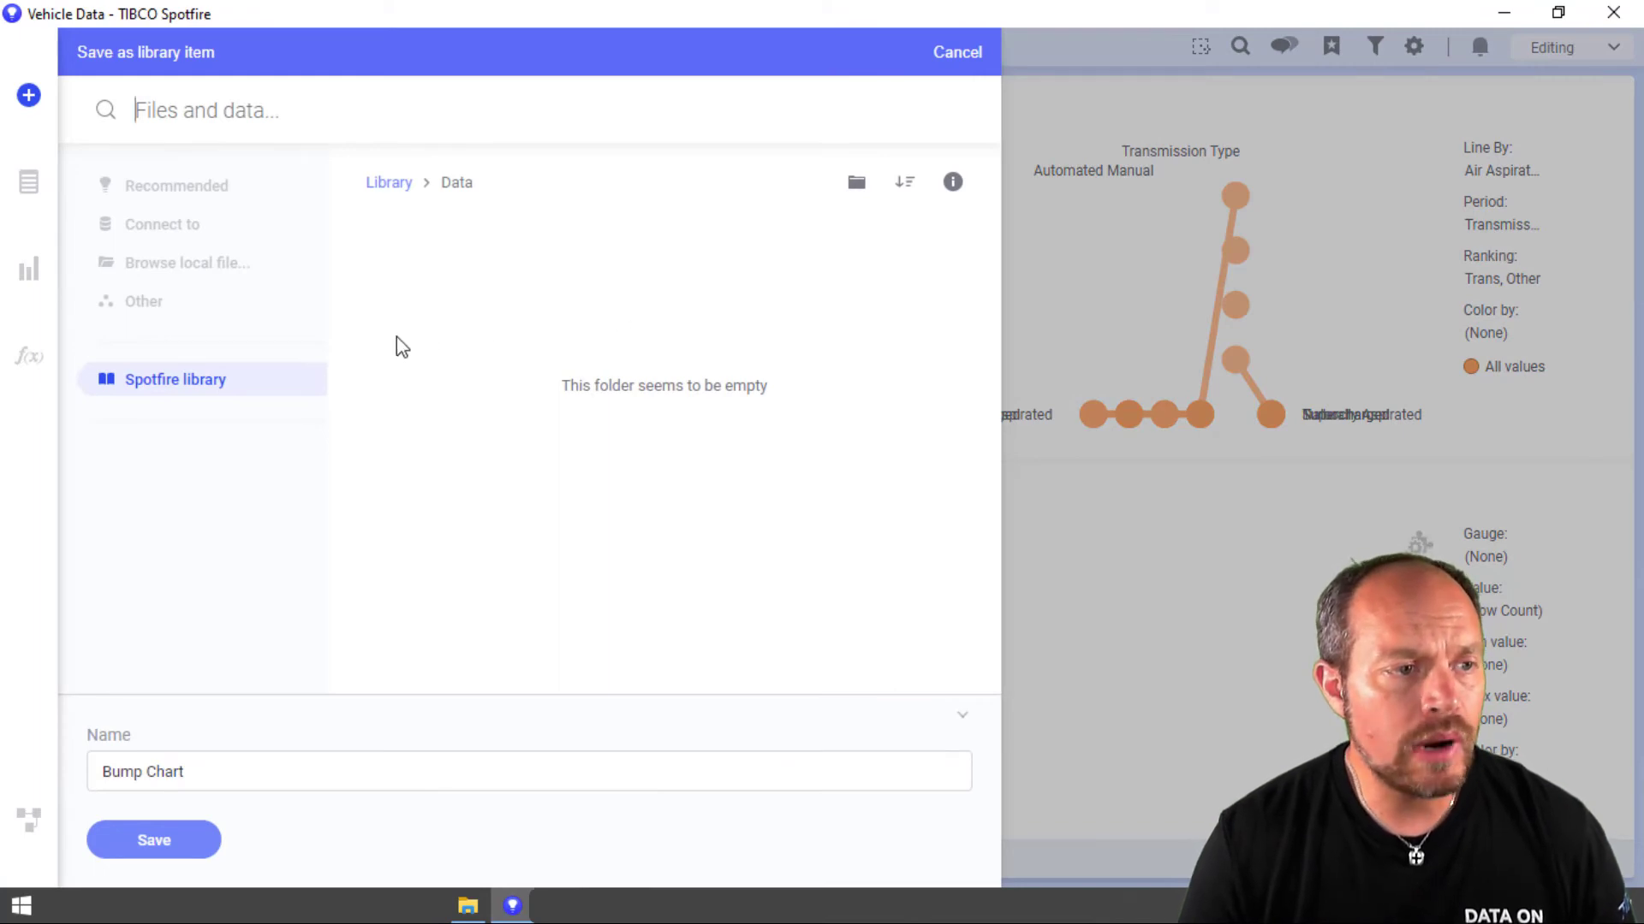
pyautogui.click(390, 185)
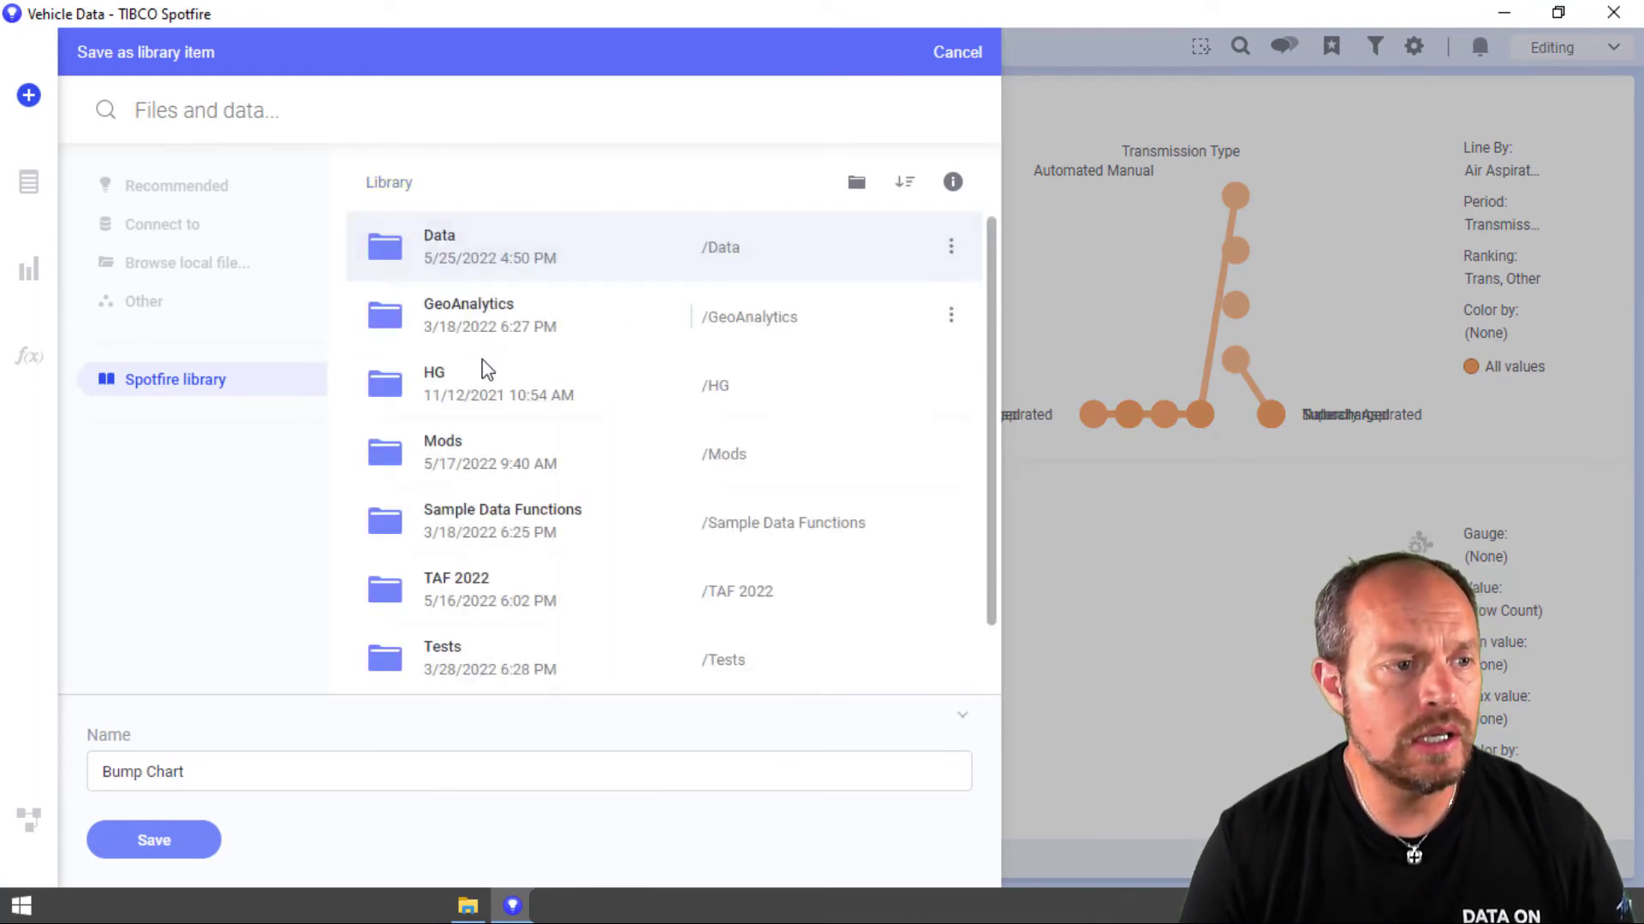
pyautogui.click(527, 463)
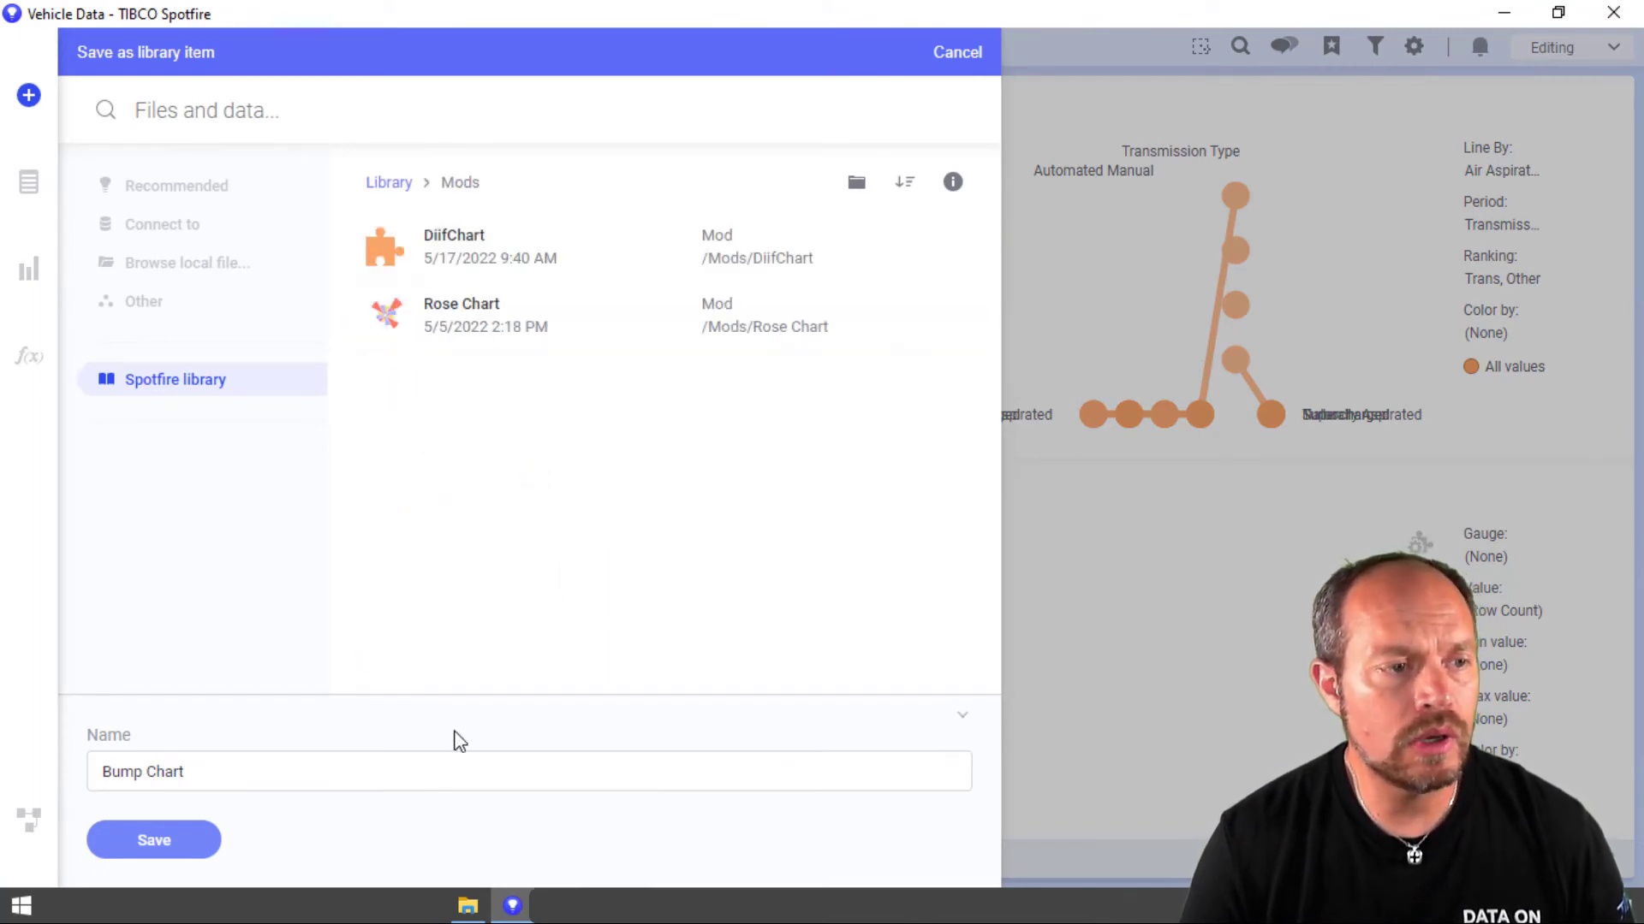
pyautogui.click(199, 848)
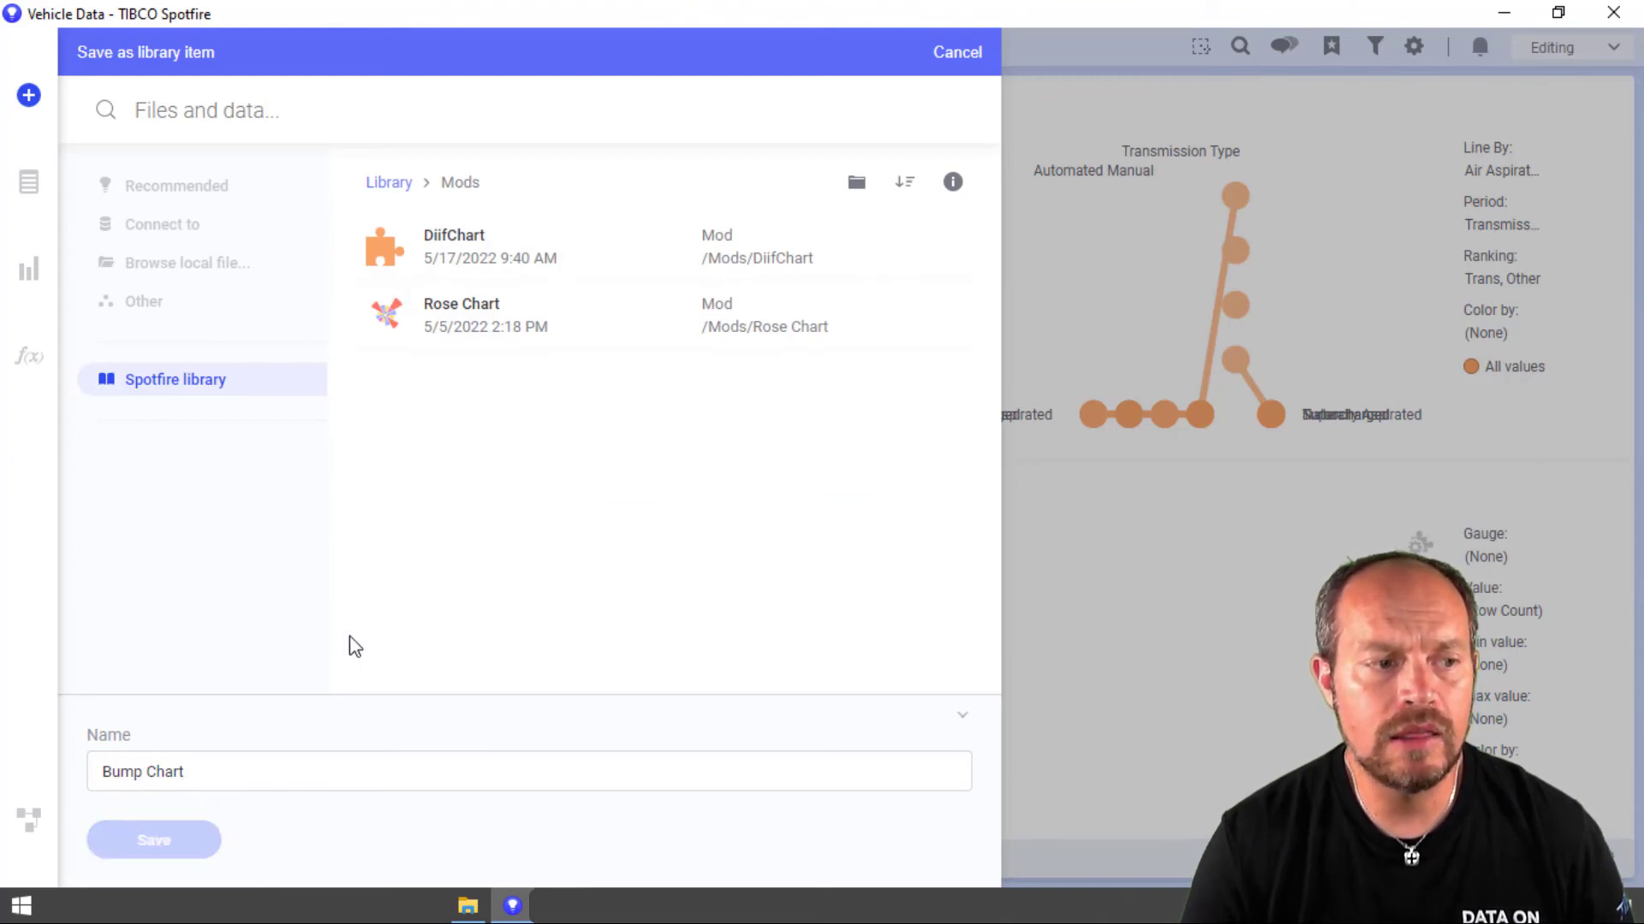